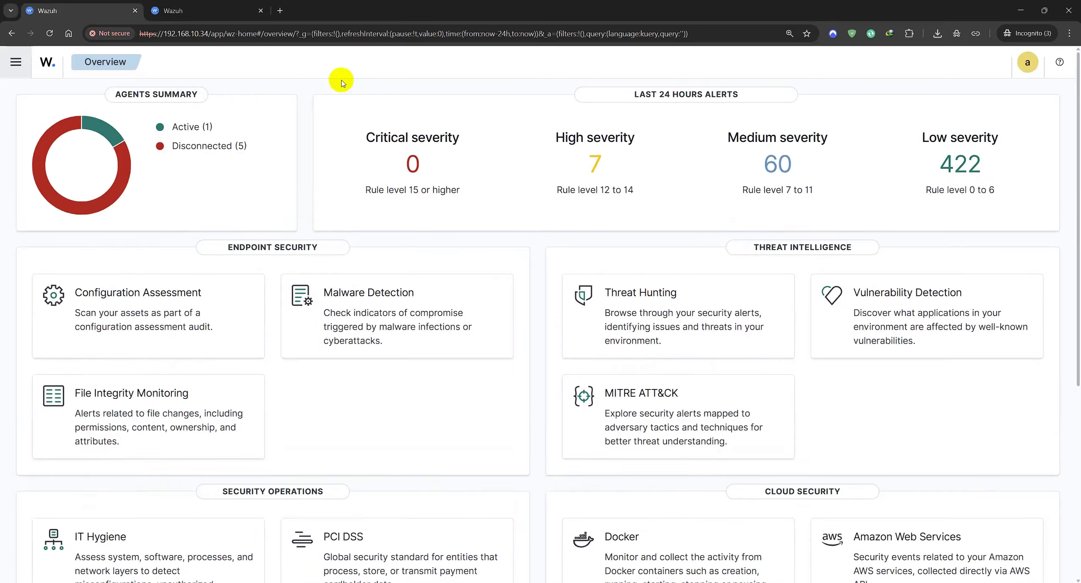
Step: Open the agent configuration of the windows_group group for editing
{"action": "left_click", "coordinate": [16, 62]}
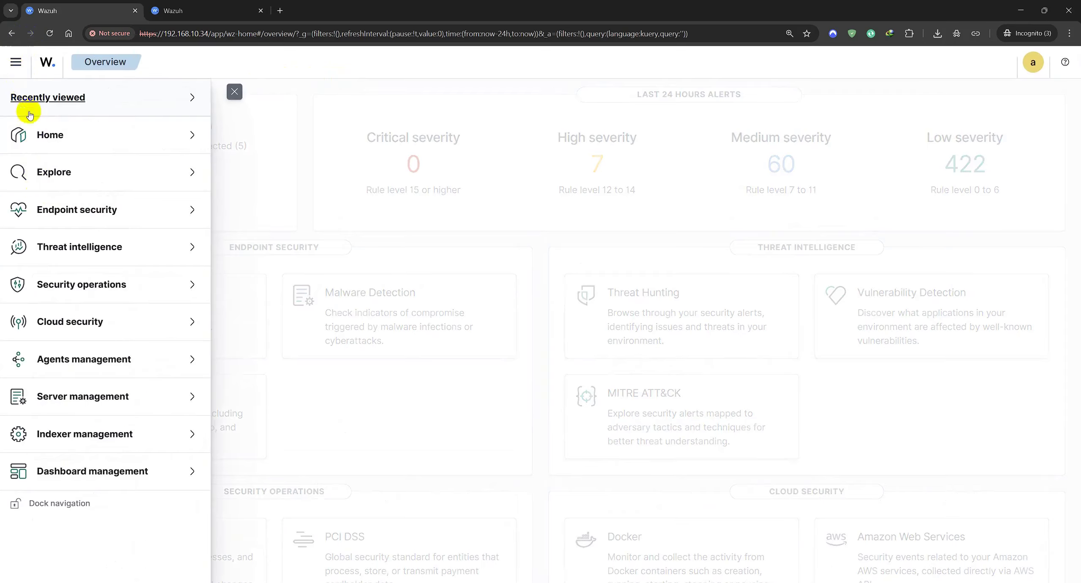
{"action": "left_click", "coordinate": [73, 359]}
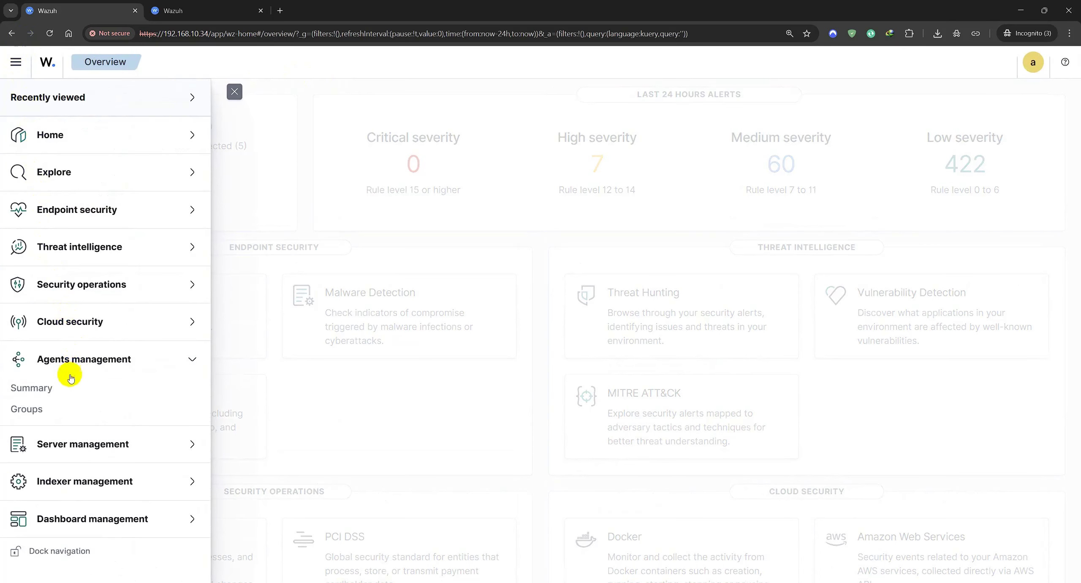
{"action": "left_click", "coordinate": [28, 408]}
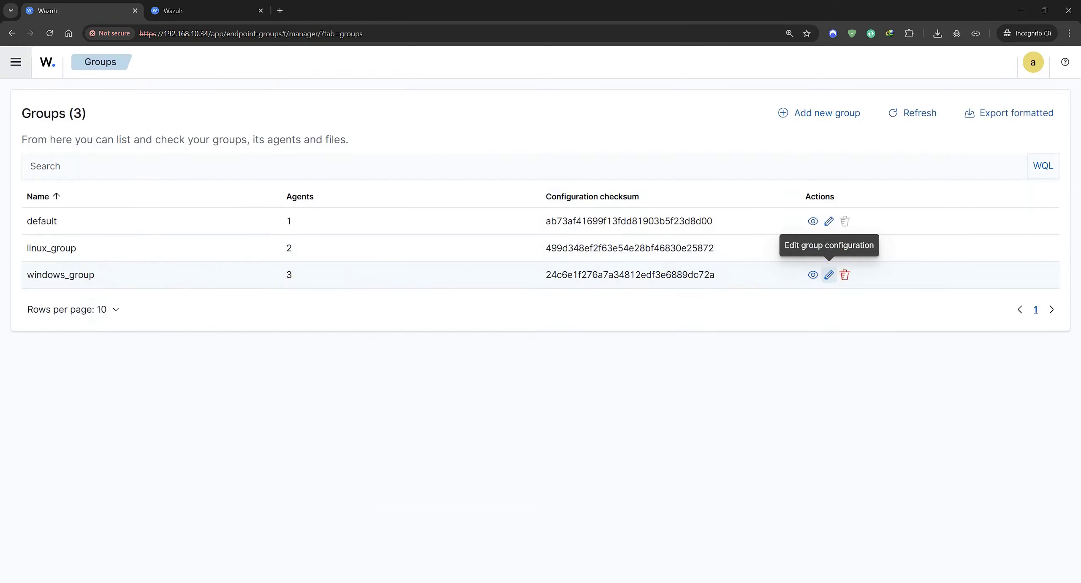
{"action": "left_click", "coordinate": [830, 277]}
Step: After the vulnerability-detector block, insert the comment "Brute Force Attack For attacks" and a command block named netsh with executable netsh.exe and timeout_allowed yes
{"action": "left_click", "coordinate": [257, 481]}
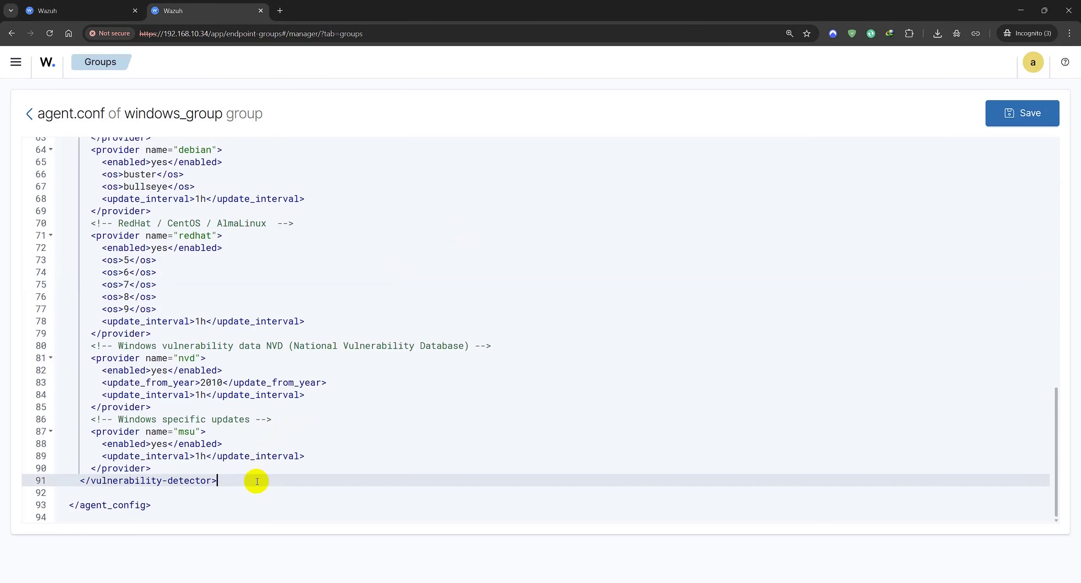
{"action": "left_click_drag", "start_coordinate": [164, 512], "coordinate": [77, 505]}
{"action": "left_click", "coordinate": [257, 484]}
{"action": "key", "text": "Return"}
{"action": "key", "text": "Return"}
{"action": "key", "text": "Return"}
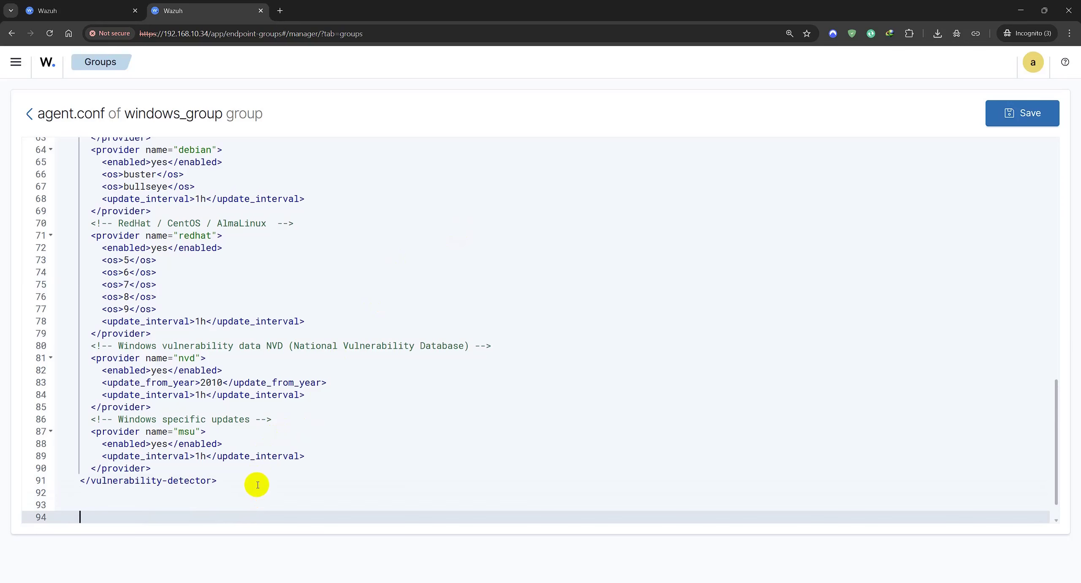
{"action": "scroll", "coordinate": [258, 485], "scroll_direction": "down", "scroll_amount": 1}
{"action": "type", "text": "<!-- Brute Force Attack  For attacks --> <command>   <name>netsh</name>   <executable>netsh.exe</executable>   <timeout_allowed>yes</timeout_allowed> </command>"}
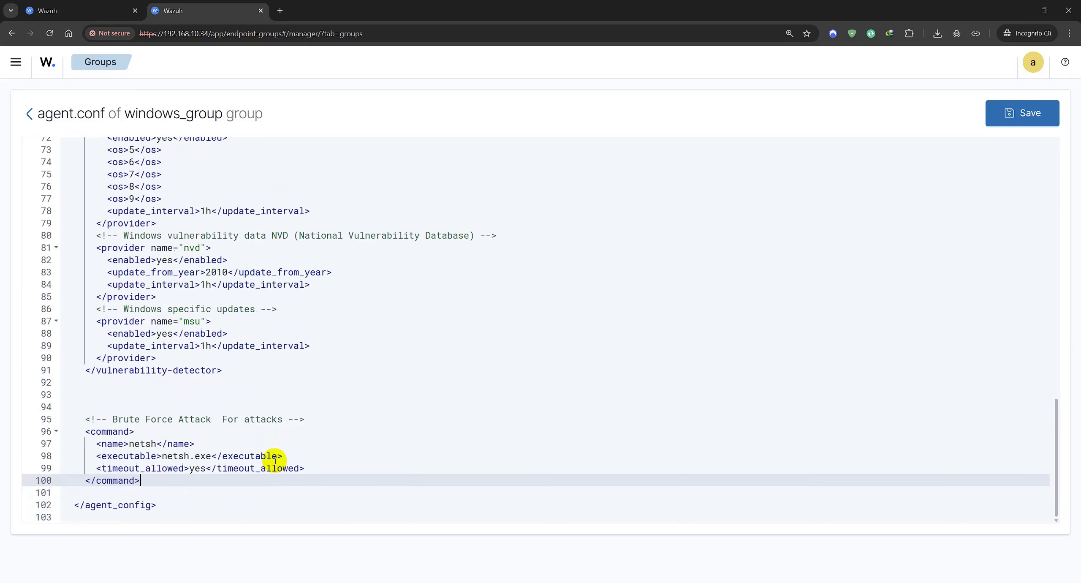
Step: Below the command block, add an active-response block with disabled no, command netsh, location local, rules_id 100921, timeout 900 and an "End of Brute Force Attacks" comment
{"action": "key", "text": "Return"}
{"action": "key", "text": "Return"}
{"action": "key", "text": "Return"}
{"action": "key", "text": "Return"}
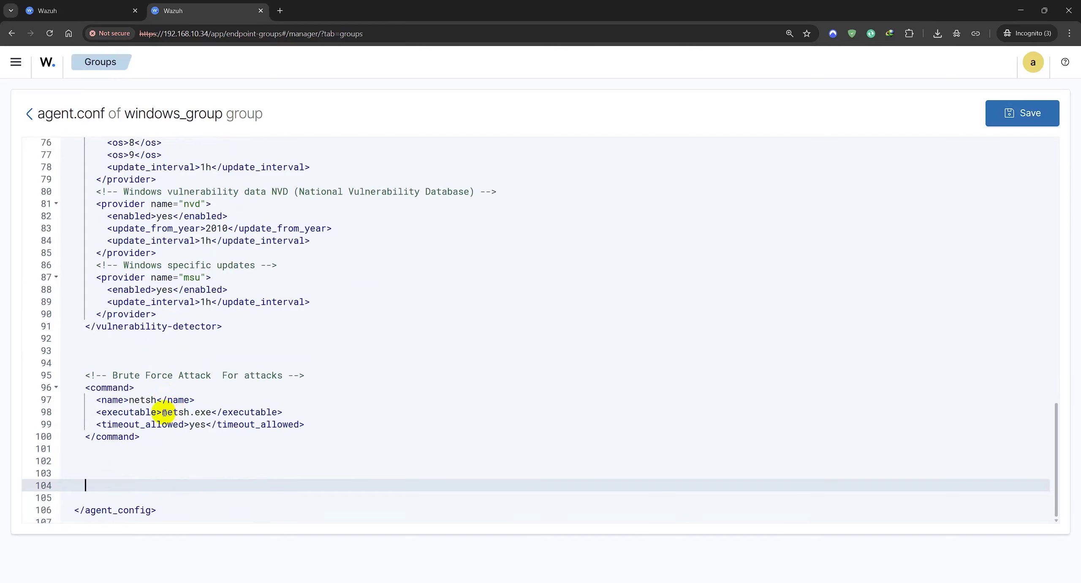
{"action": "left_click", "coordinate": [179, 412]}
{"action": "double_click", "coordinate": [190, 413]}
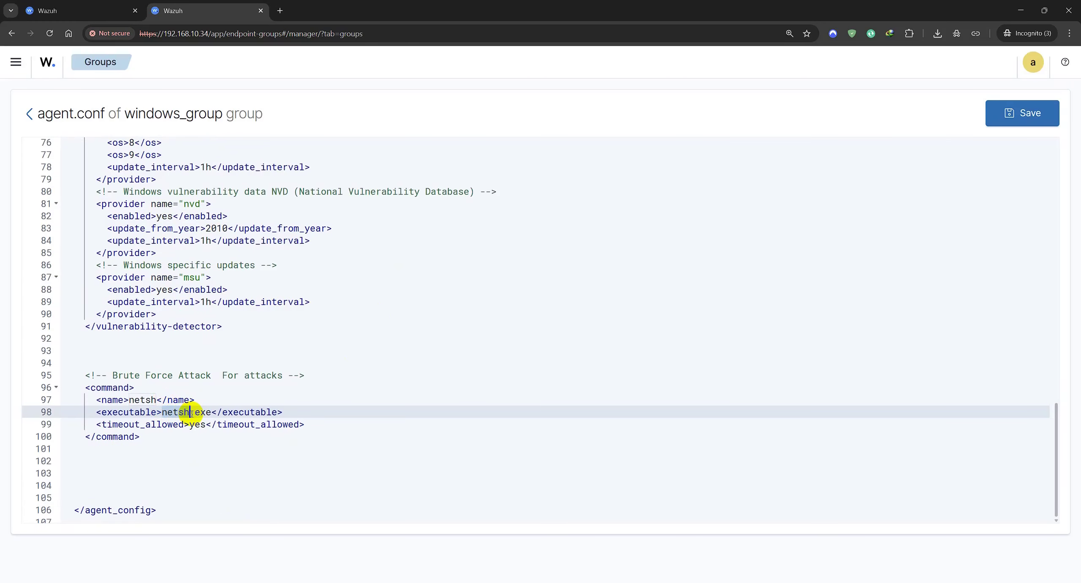
{"action": "left_click", "coordinate": [213, 412]}
{"action": "left_click", "coordinate": [84, 468]}
{"action": "key", "text": "BackSpace"}
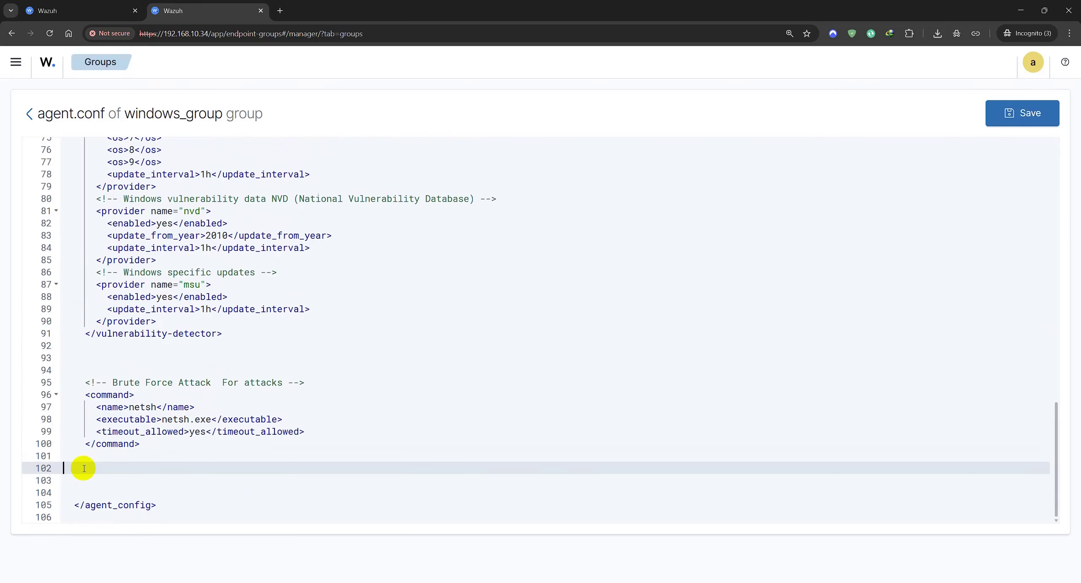
{"action": "left_click_drag", "start_coordinate": [140, 443], "coordinate": [75, 395]}
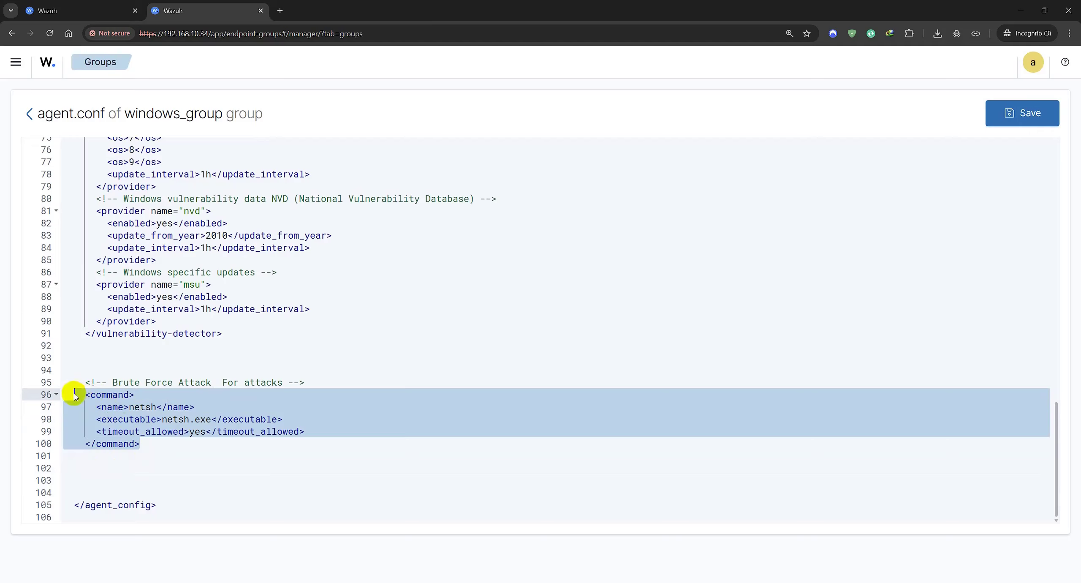
{"action": "left_click", "coordinate": [90, 473]}
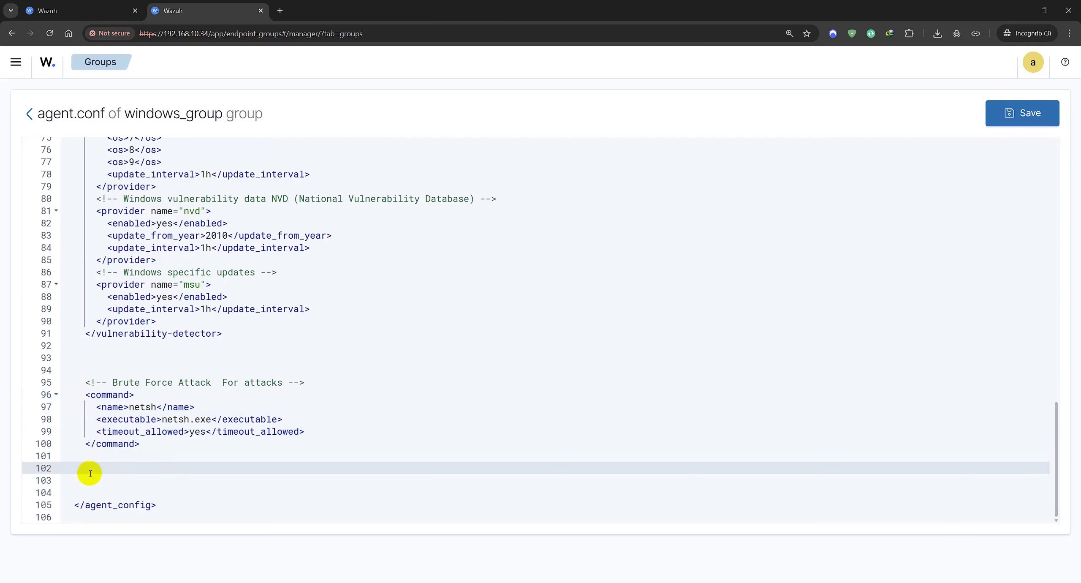
{"action": "type", "text": "<active-response>       <disabled>no</disabled>       <command>netsh</command>       <location>local</location>       <rules_id>100921</rules_id>       <timeout>900</timeout>     </active-response>     <!-- End of Brute Force Attacks -->"}
{"action": "scroll", "coordinate": [278, 449], "scroll_direction": "down", "scroll_amount": 1}
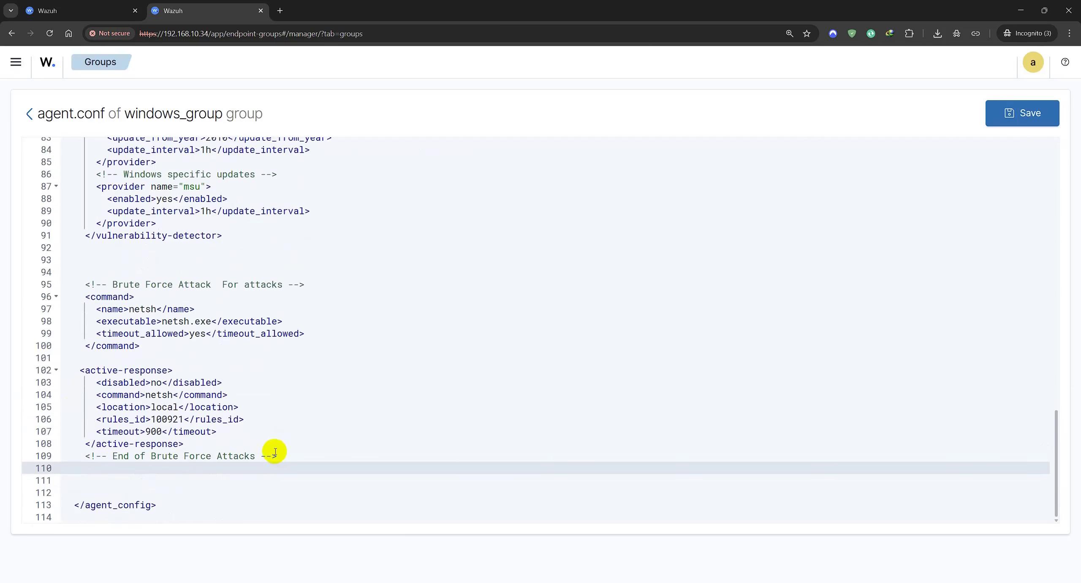
Step: Set the active response's rules_id to 60122 and save the group configuration
{"action": "double_click", "coordinate": [162, 419]}
{"action": "type", "text": "60122"}
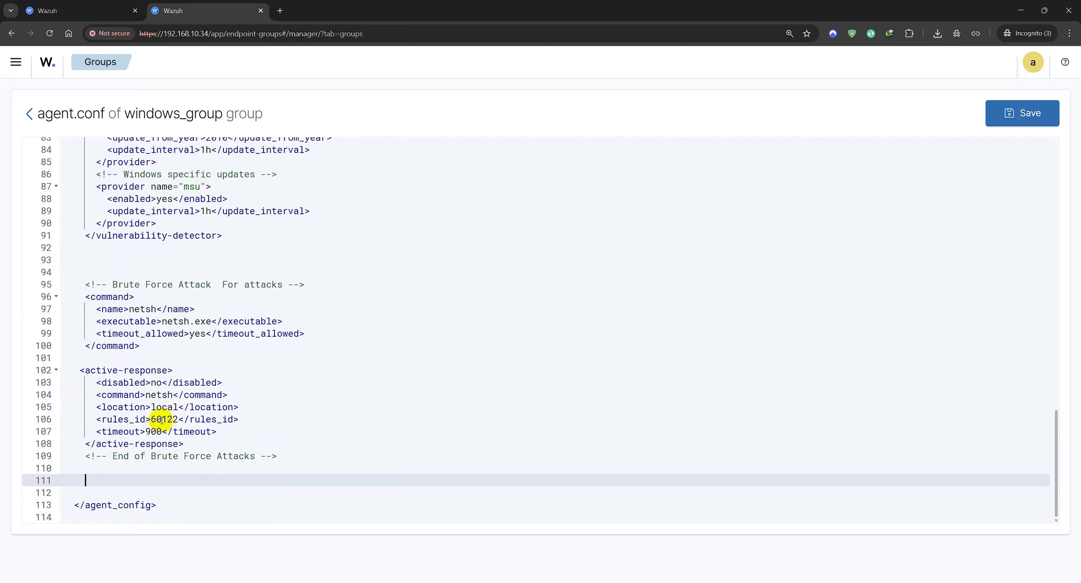
{"action": "left_click", "coordinate": [148, 431]}
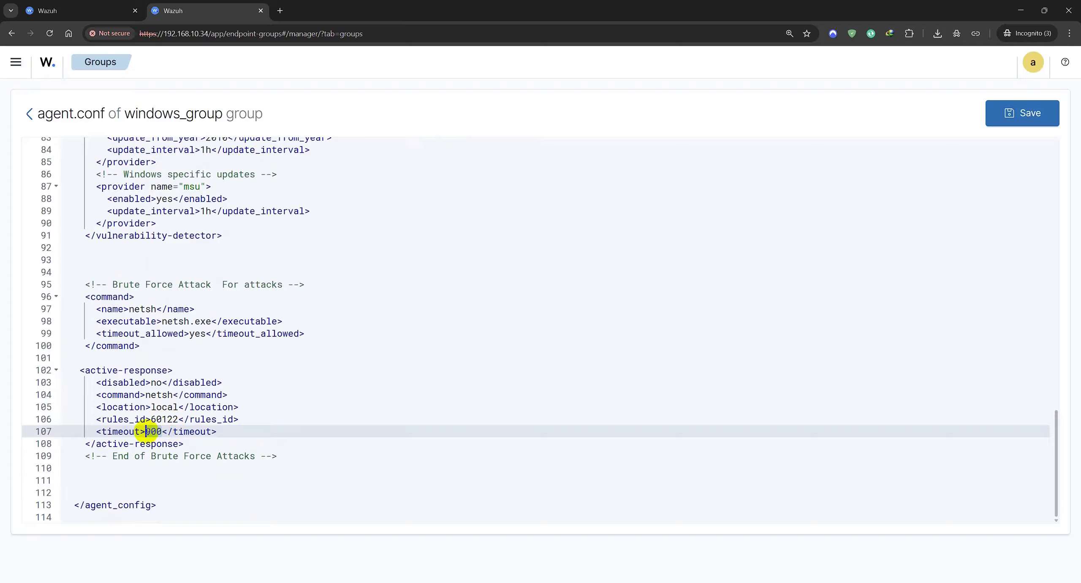
{"action": "left_click", "coordinate": [275, 432]}
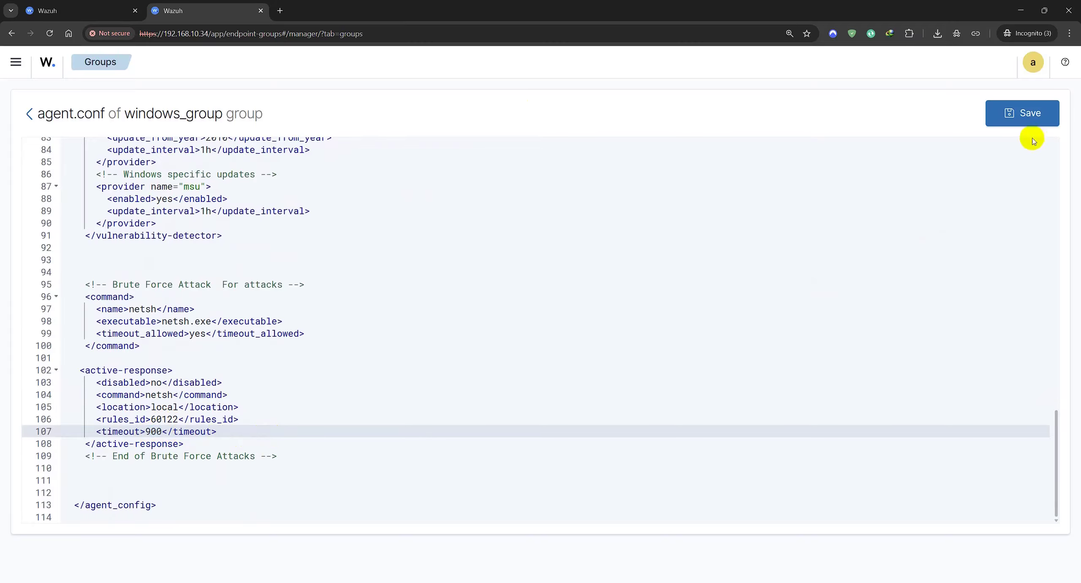
{"action": "left_click", "coordinate": [1027, 124]}
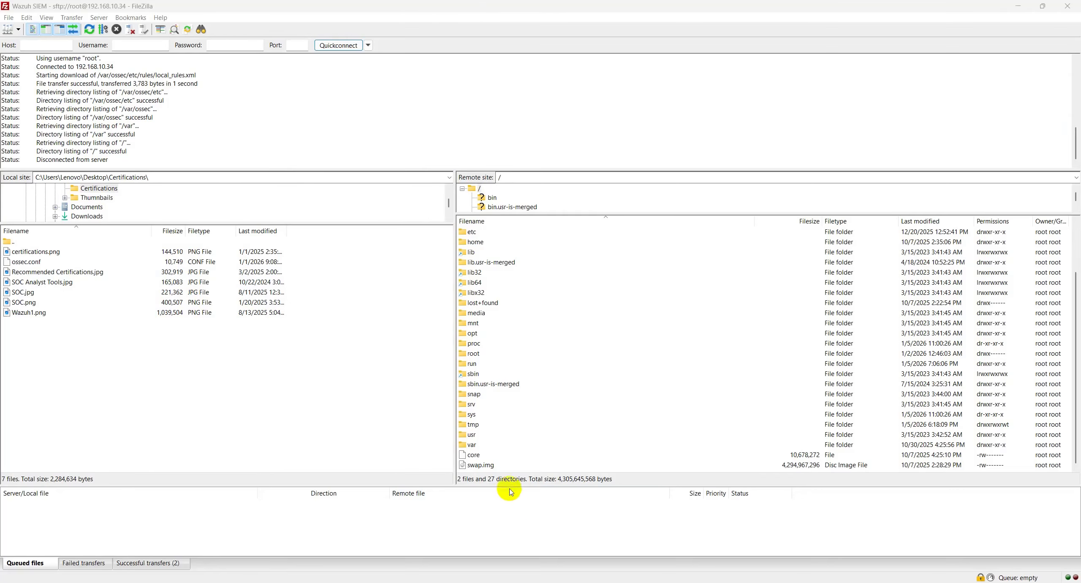
Step: In FileZilla, open the remote file /var/ossec/etc/rules/local_rules.xml for editing
{"action": "double_click", "coordinate": [485, 446]}
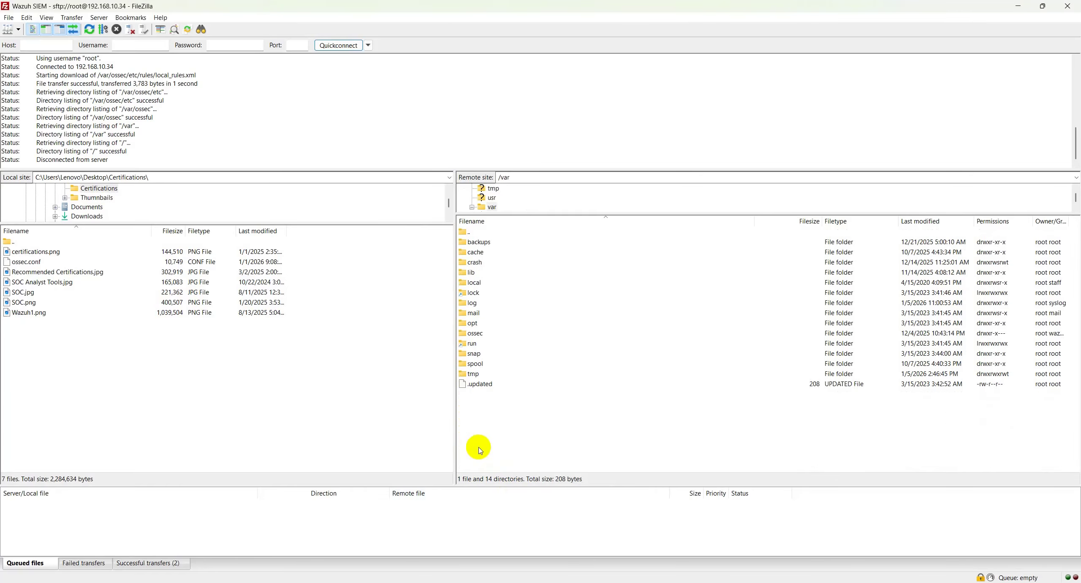
{"action": "double_click", "coordinate": [475, 333]}
{"action": "double_click", "coordinate": [477, 316]}
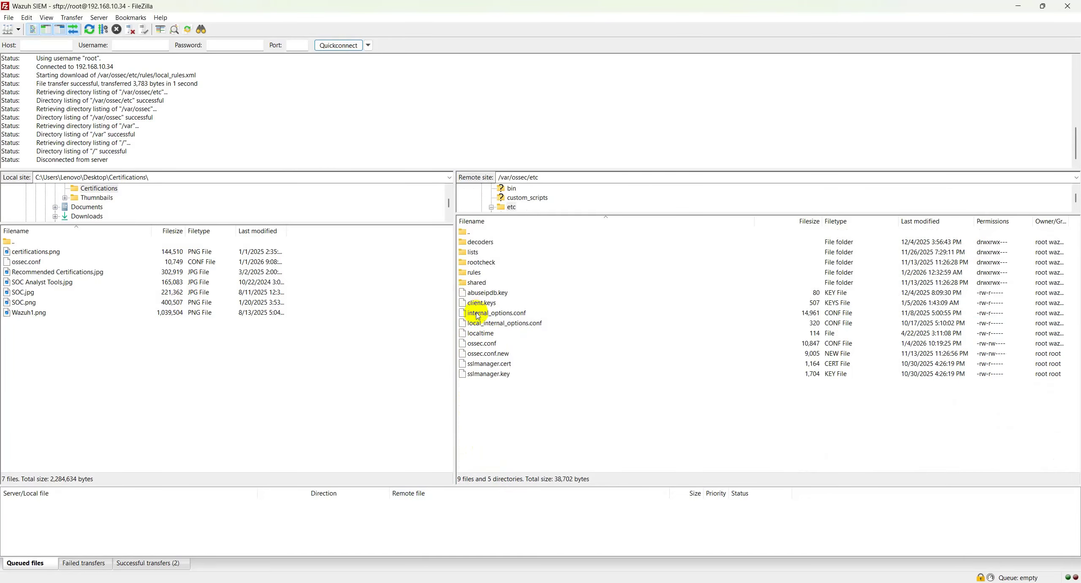
{"action": "double_click", "coordinate": [483, 276]}
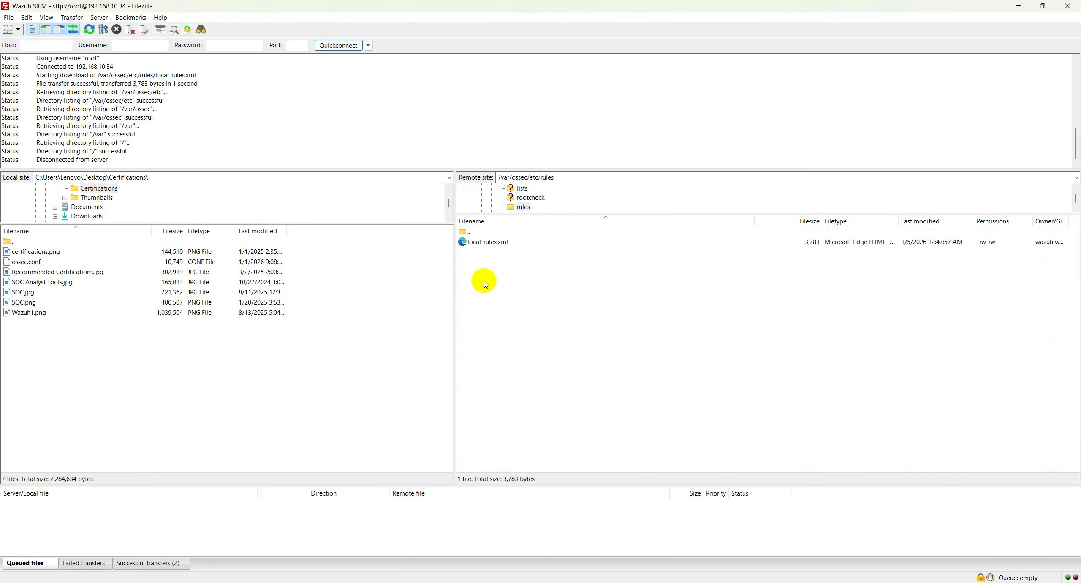
{"action": "right_click", "coordinate": [491, 242]}
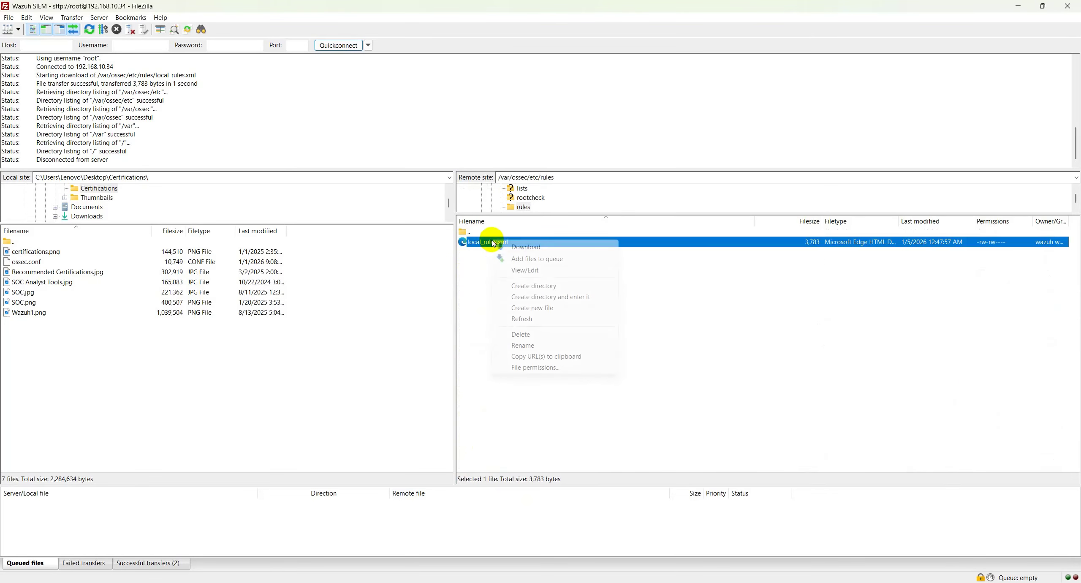
{"action": "left_click", "coordinate": [518, 272]}
Step: Append a windows,rdp,bruteforce group with rule 100921, level 10, frequency 3, timeframe 120 and if_matched_sid 60122, then save and upload local_rules.xml to the server
{"action": "scroll", "coordinate": [494, 361], "scroll_direction": "down", "scroll_amount": 2}
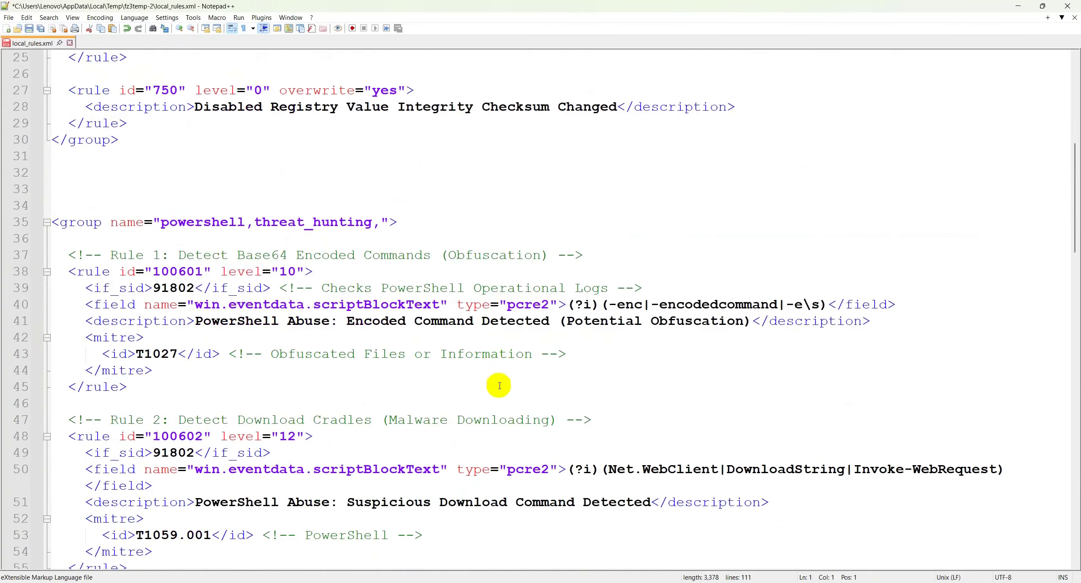
{"action": "left_click", "coordinate": [495, 389]}
{"action": "key", "text": "ctrl+End"}
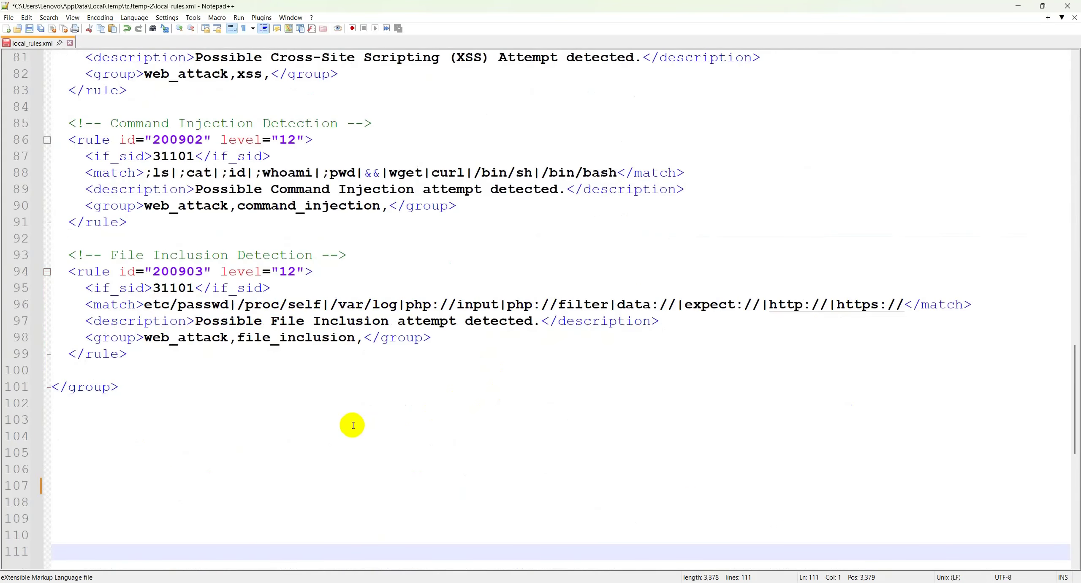
{"action": "type", "text": "<group name=\"windows,rdp,bruteforce\">   <rule id=\"100921\" level=\"10\" frequency=\"3\" timeframe=\"120\" >     <if_matched_sid>60122</if_matched_sid>          <description>**RDP brute-force suspected: Multiple failed logins in a short period of time from IP: $(win.eventdata.ipAddress)</description>     <options>no_full_log</options>     <mitre>         <id>TA0006</id>         <id>T1110</id>     </mitre>   </rule>    </group>"}
{"action": "left_click", "coordinate": [799, 436]}
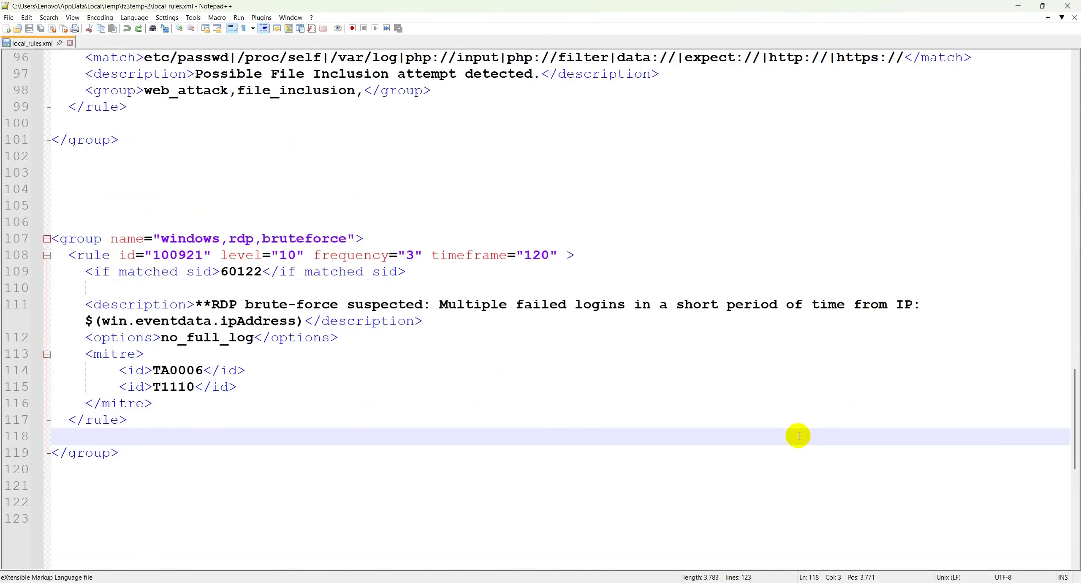
{"action": "key", "text": "ctrl+s"}
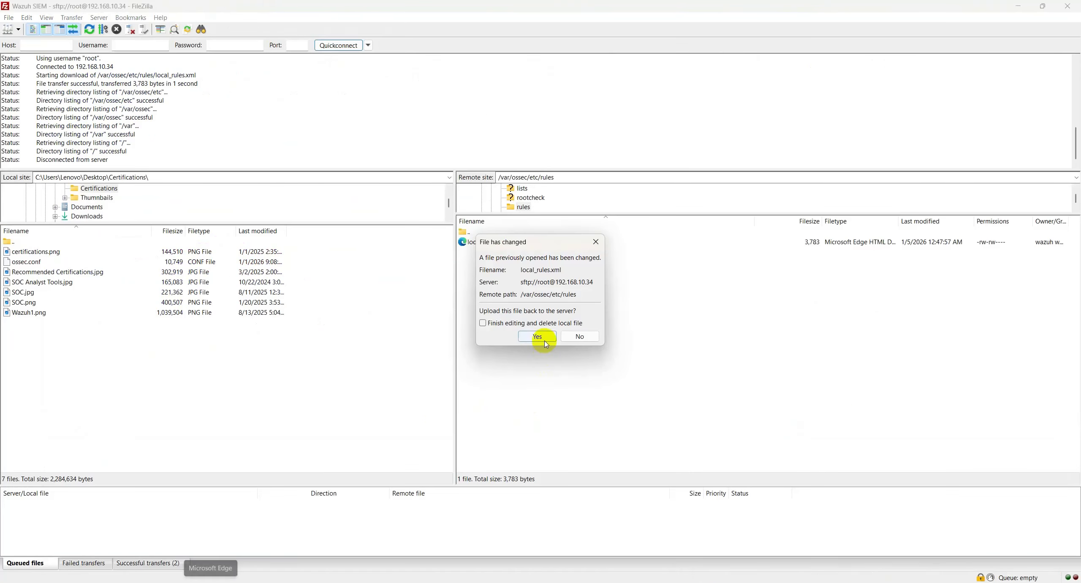
{"action": "left_click", "coordinate": [544, 341]}
Step: In File Explorer on the Windows agent, open the ossec-agent\active-response\bin folder
{"action": "left_click", "coordinate": [497, 574]}
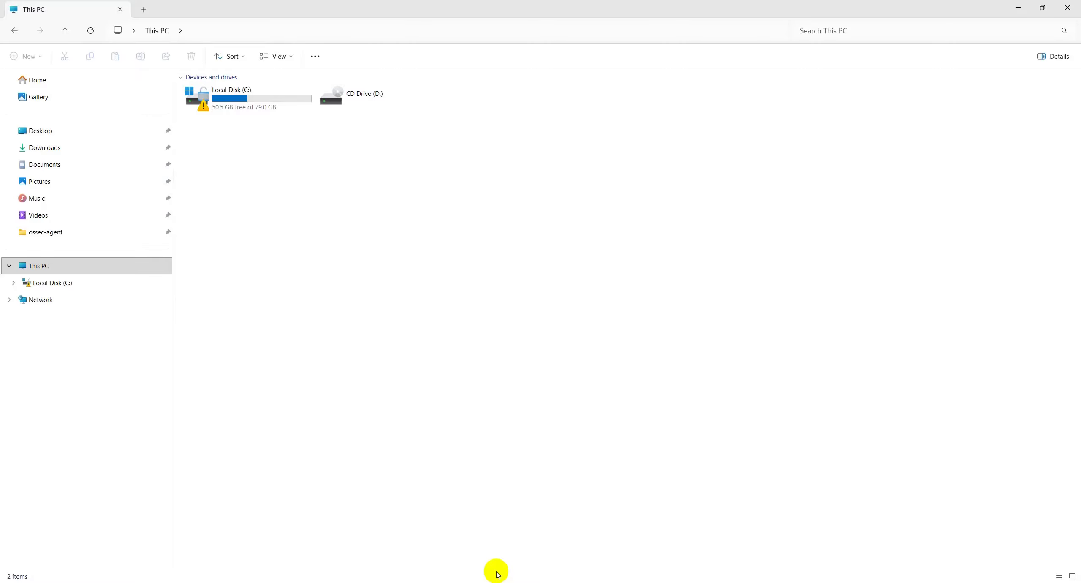
{"action": "left_click", "coordinate": [46, 233]}
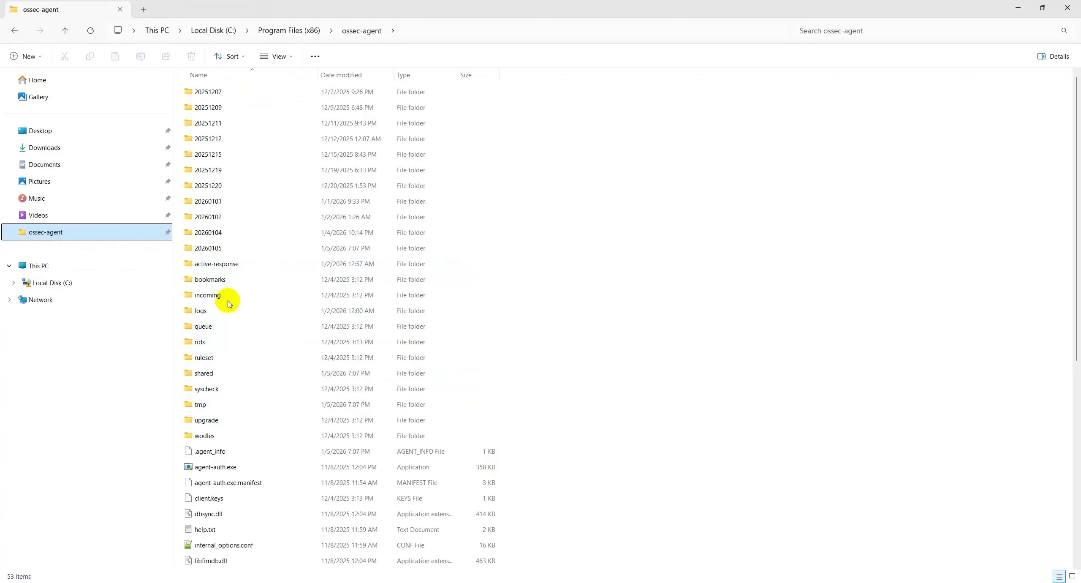
{"action": "double_click", "coordinate": [231, 265]}
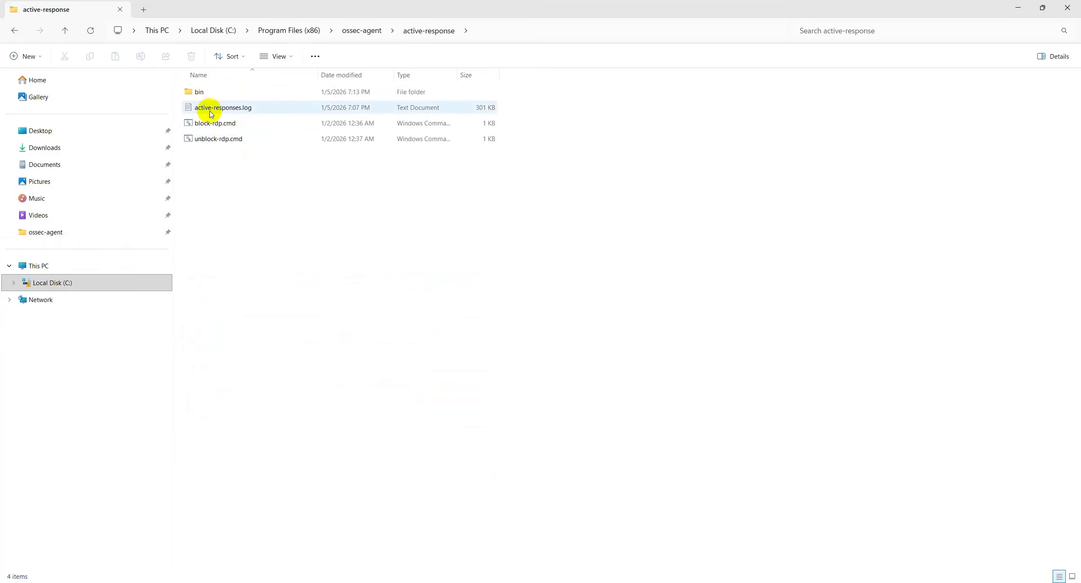
{"action": "double_click", "coordinate": [203, 93]}
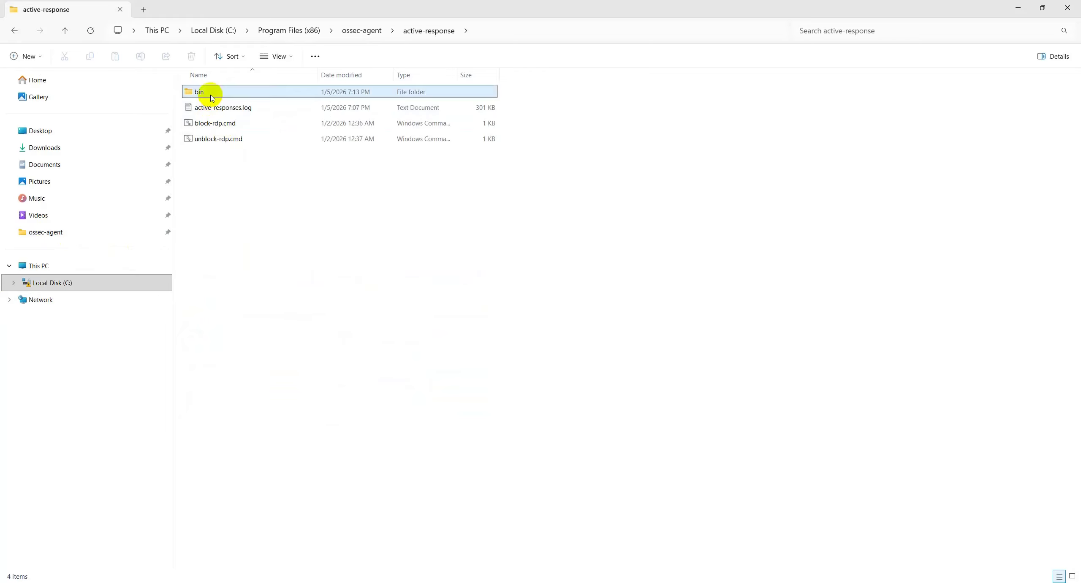
{"action": "right_click", "coordinate": [243, 213]}
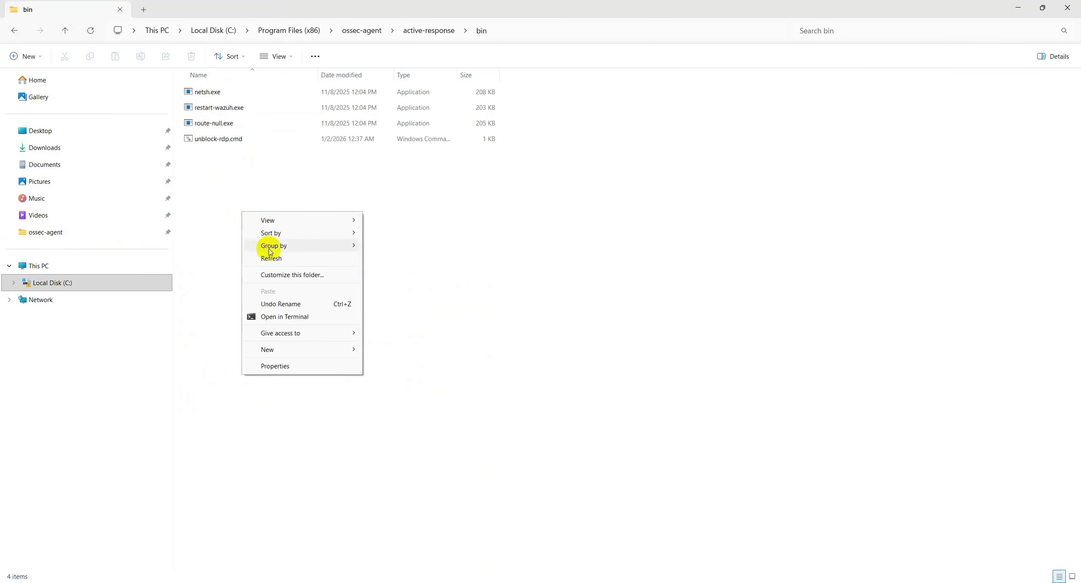
{"action": "mouse_move", "coordinate": [333, 349]}
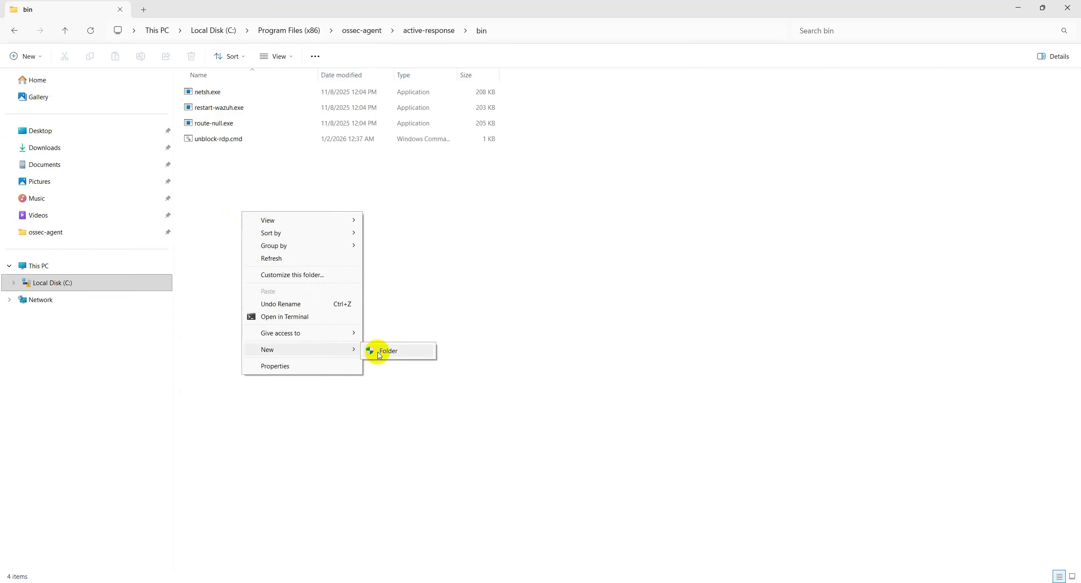
{"action": "left_click", "coordinate": [431, 264]}
Step: Create a new text document in the Downloads folder and name it block-rdp.cmd
{"action": "left_click", "coordinate": [63, 146]}
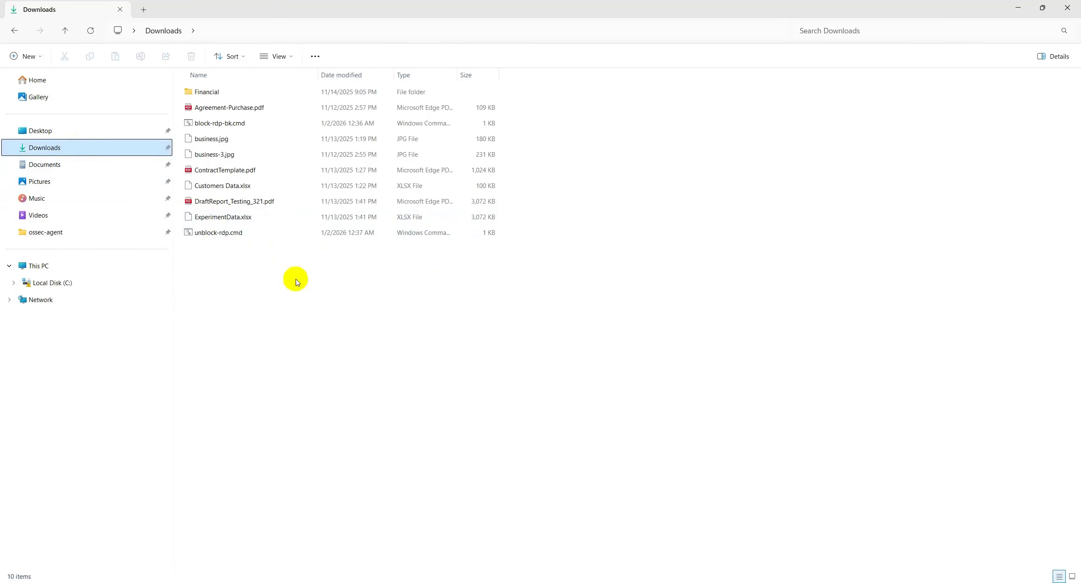
{"action": "right_click", "coordinate": [278, 288]}
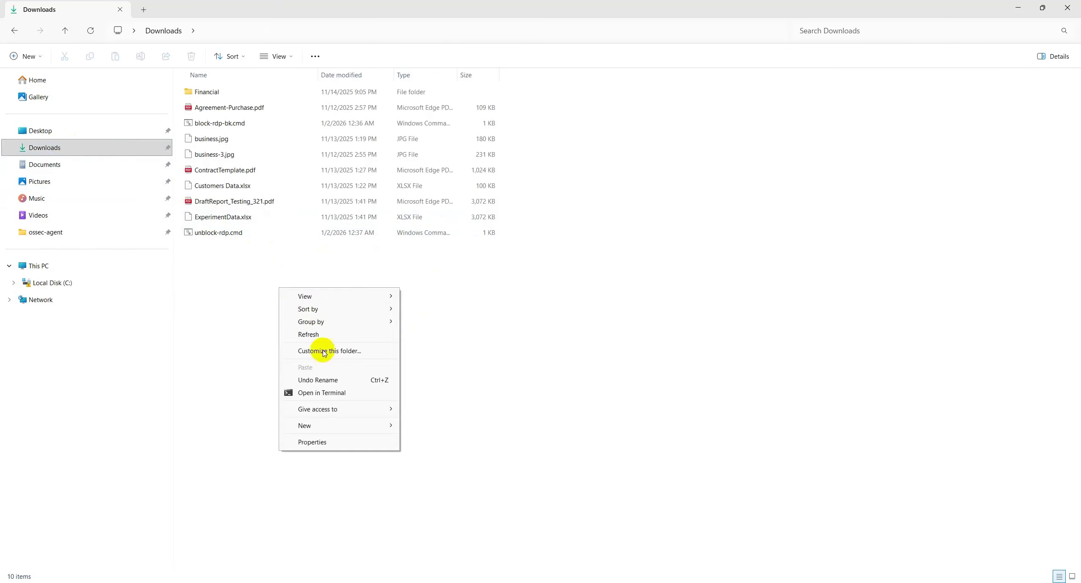
{"action": "mouse_move", "coordinate": [359, 425]}
{"action": "left_click", "coordinate": [411, 465]}
{"action": "key", "text": "ctrl+a"}
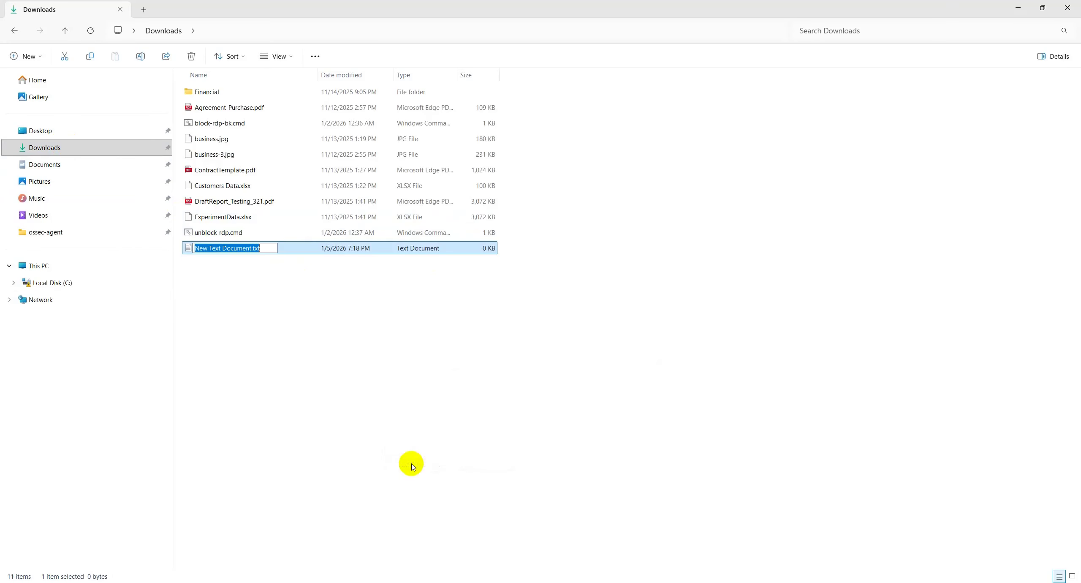
{"action": "type", "text": "block-rdp.cmd"}
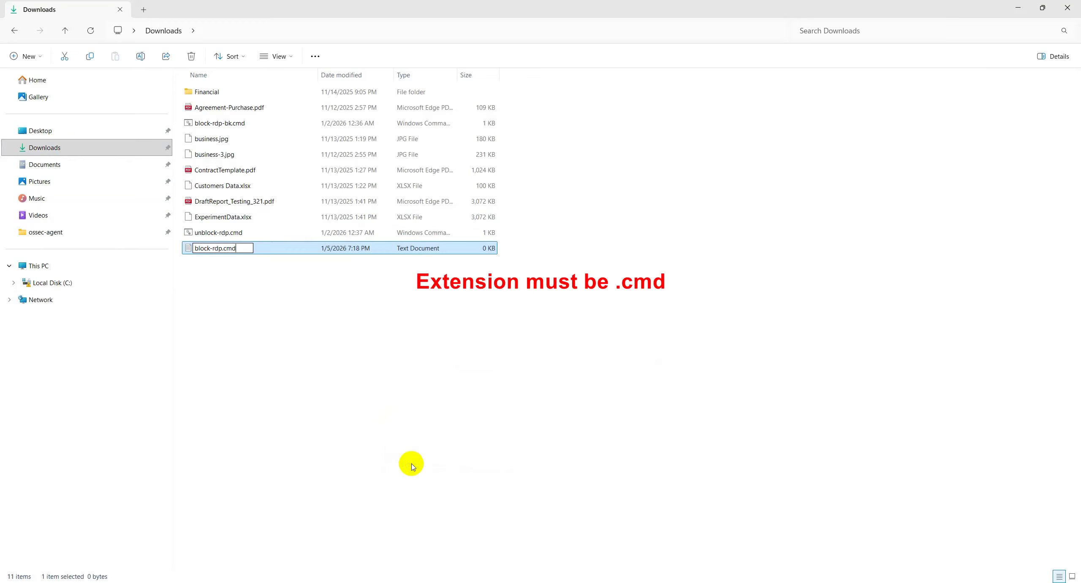
{"action": "key", "text": "Return"}
Step: Open block-rdp.cmd in Notepad++, write a netsh script adding an inbound "Wazuh Block RDP %IP%" rule that blocks TCP port 3389 for remoteip=%IP%, and save it
{"action": "right_click", "coordinate": [235, 250]}
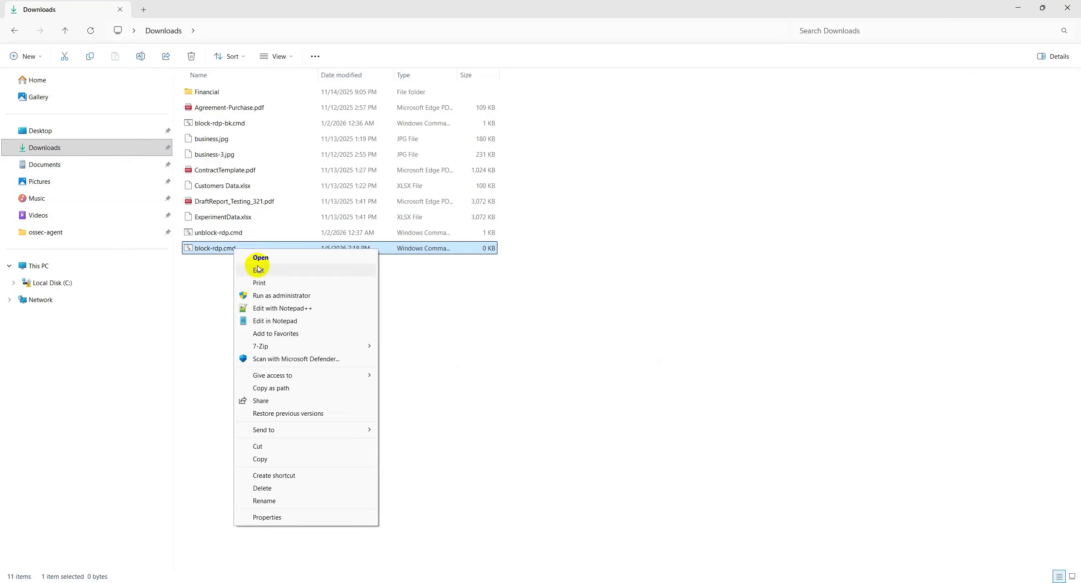
{"action": "left_click", "coordinate": [266, 308]}
{"action": "type", "text": "@echo off set IP=%1 netsh advfirewall firewall add rule name=\"Wazuh Block RDP %IP%\" dir=in action=block protocol=TCP localport=3389 remoteip=%IP%"}
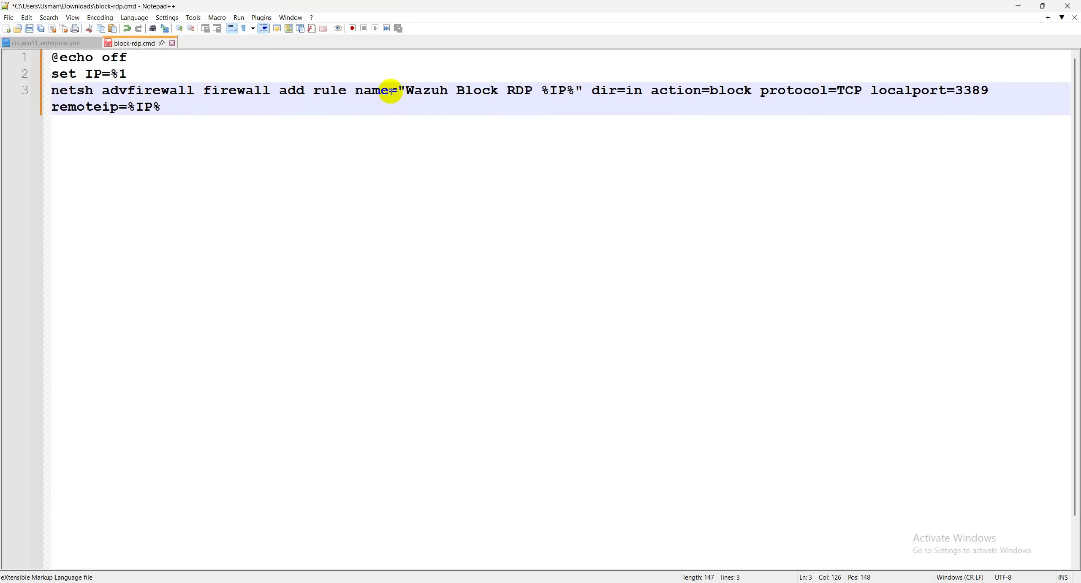
{"action": "left_click_drag", "start_coordinate": [407, 90], "coordinate": [482, 92]}
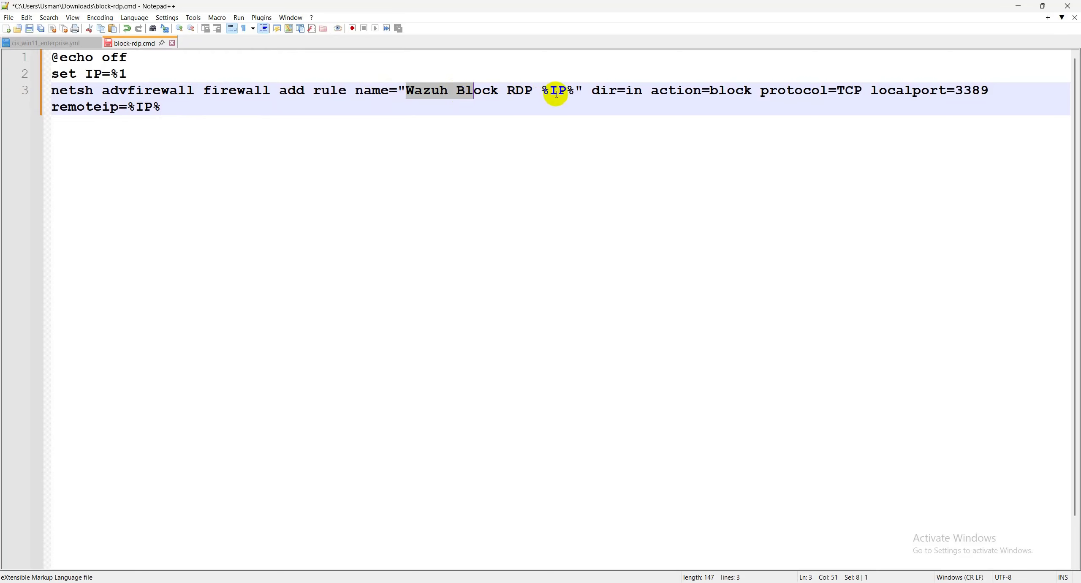
{"action": "left_click_drag", "start_coordinate": [593, 91], "coordinate": [651, 95]}
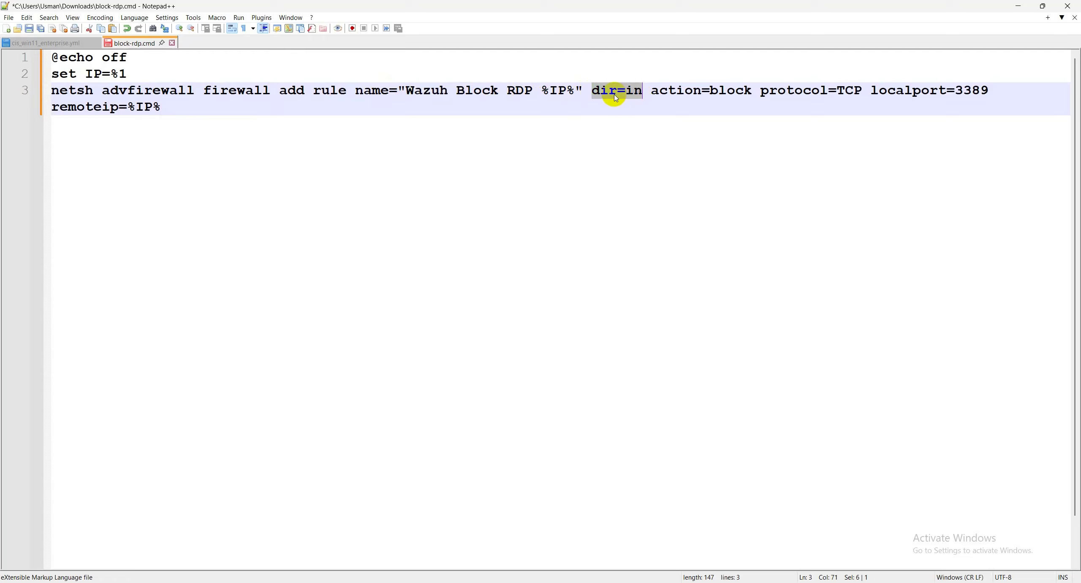
{"action": "left_click", "coordinate": [692, 101]}
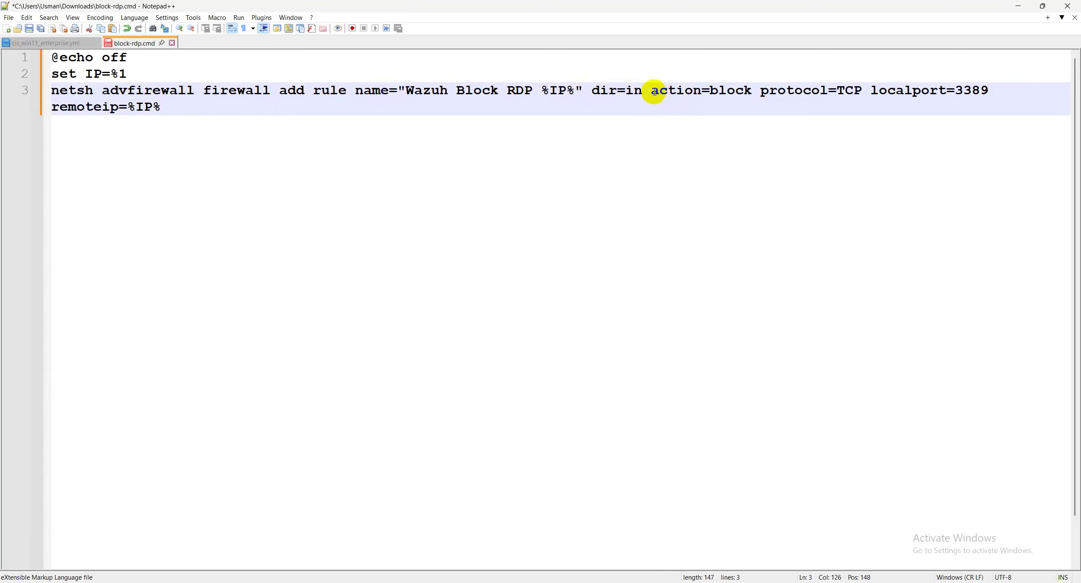
{"action": "left_click_drag", "start_coordinate": [655, 91], "coordinate": [953, 90]}
{"action": "left_click", "coordinate": [762, 99]}
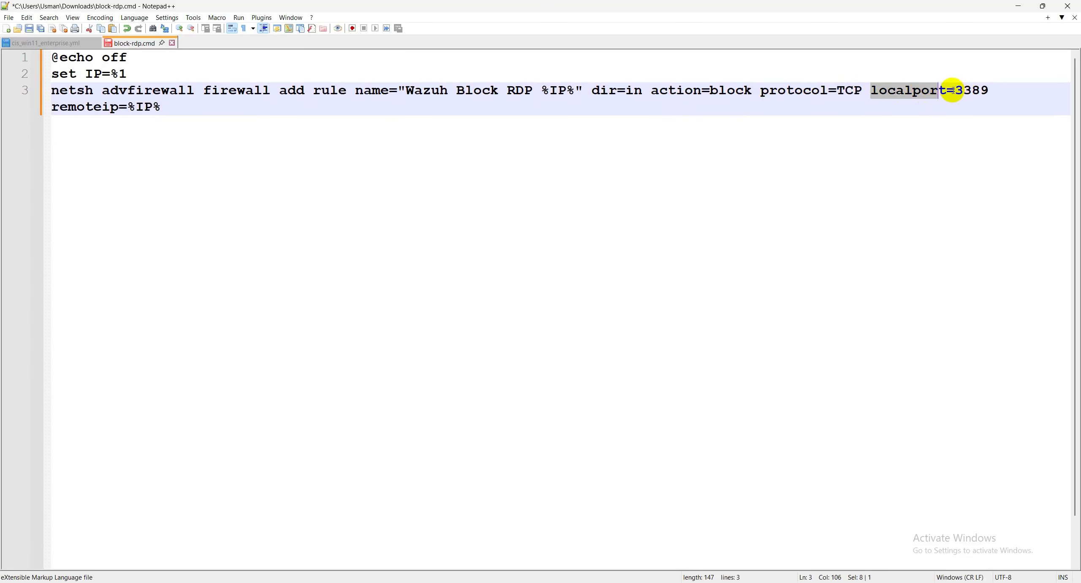
{"action": "left_click", "coordinate": [163, 107]}
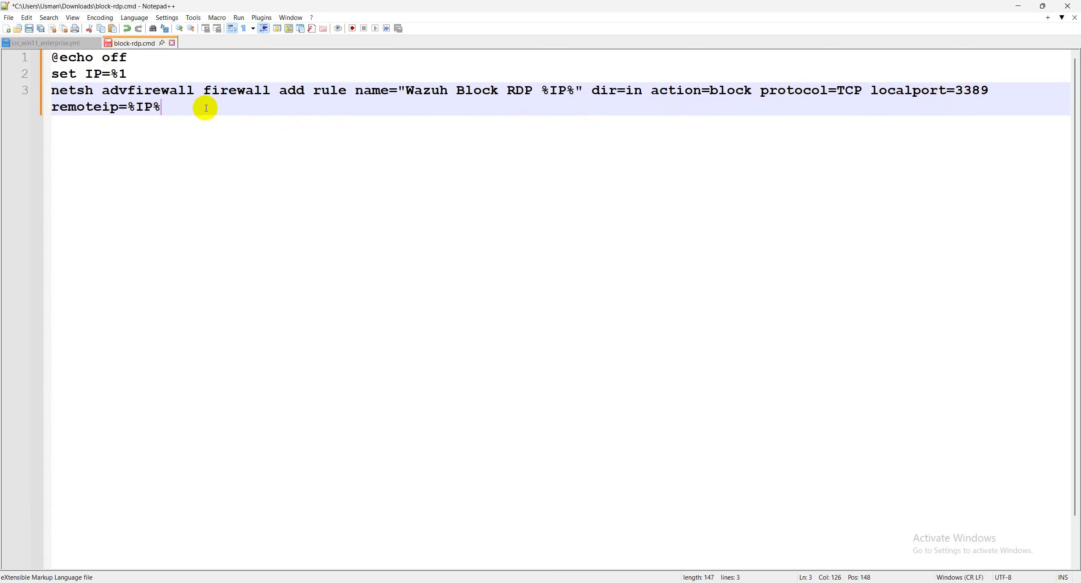
{"action": "left_click_drag", "start_coordinate": [206, 108], "coordinate": [51, 91]}
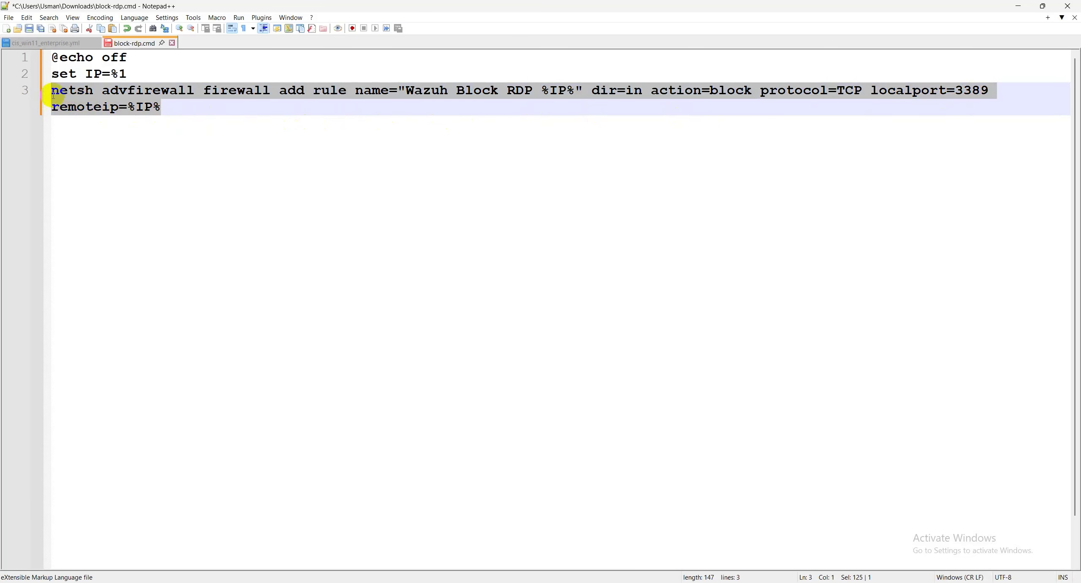
{"action": "left_click", "coordinate": [180, 128]}
{"action": "key", "text": "ctrl+s"}
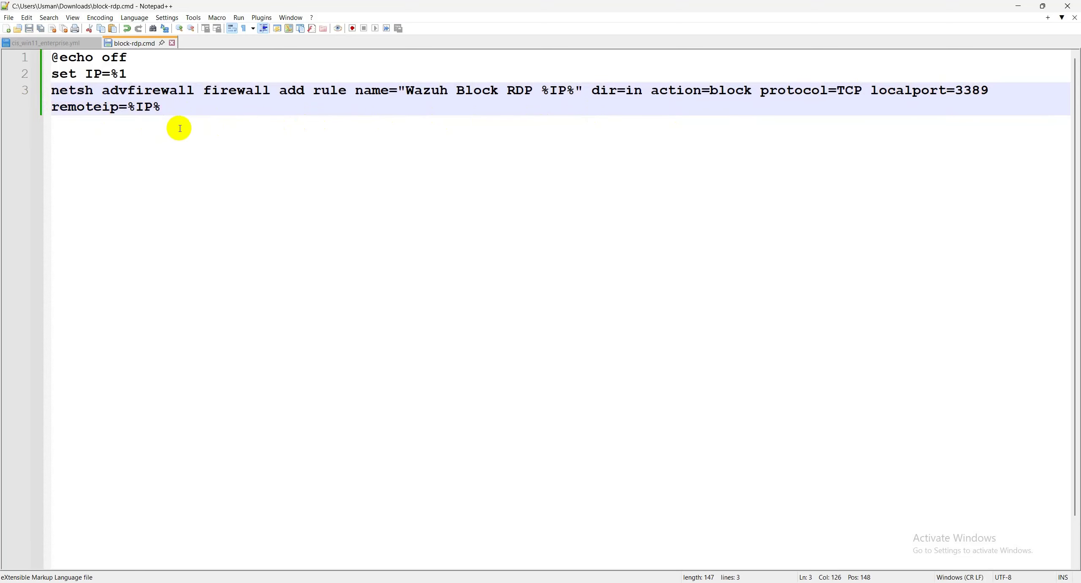
Step: In File Explorer, copy block-rdp.cmd from Downloads into the ossec-agent\active-response\bin folder, granting administrator permission
{"action": "key", "text": "alt+Tab"}
{"action": "right_click", "coordinate": [215, 248]}
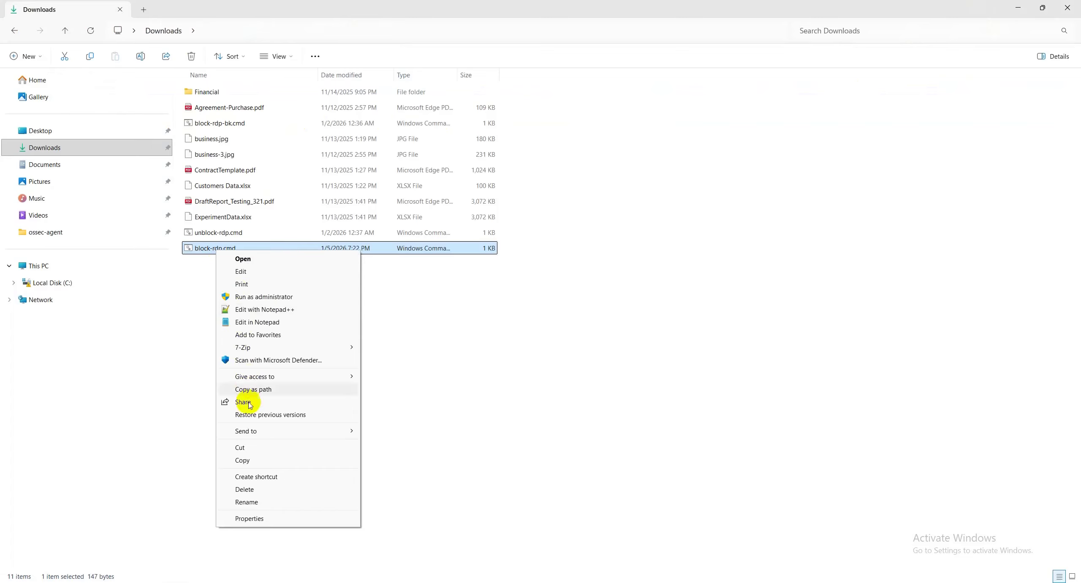
{"action": "left_click", "coordinate": [242, 460]}
{"action": "left_click", "coordinate": [50, 233]}
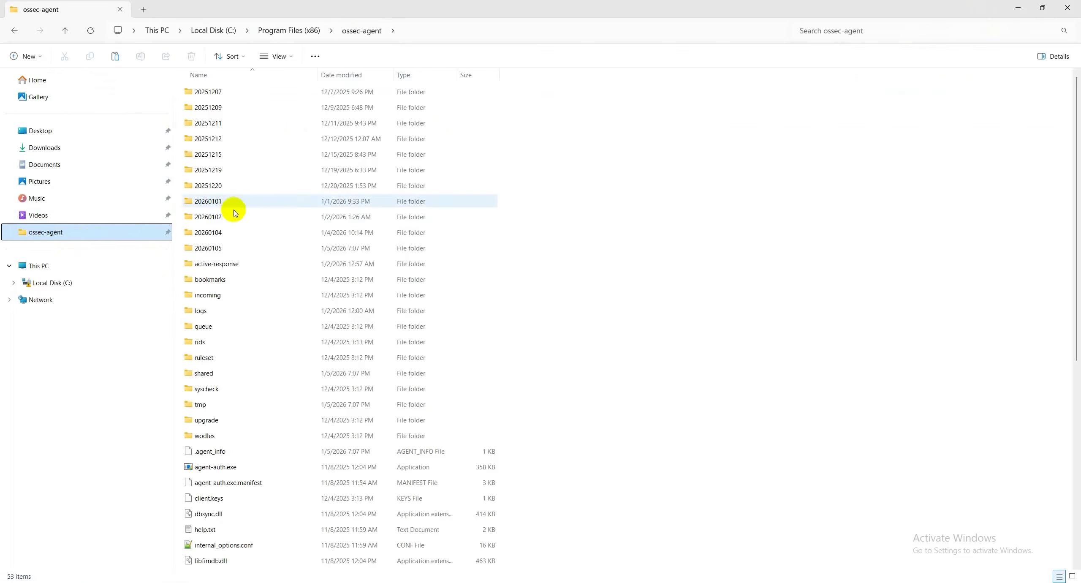
{"action": "double_click", "coordinate": [225, 266]}
{"action": "double_click", "coordinate": [213, 92]}
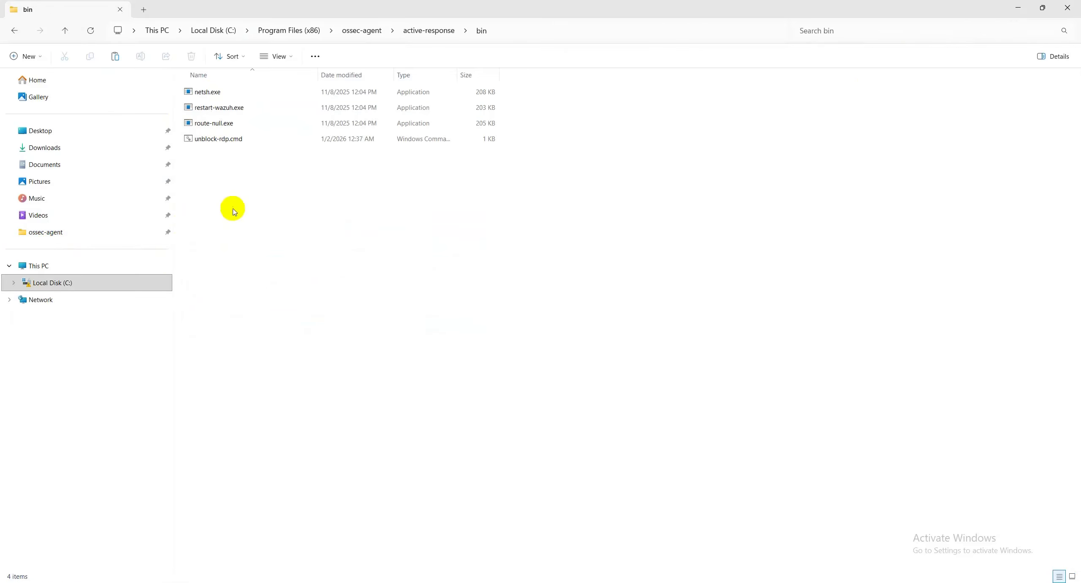
{"action": "right_click", "coordinate": [239, 226]}
{"action": "left_click", "coordinate": [263, 295]}
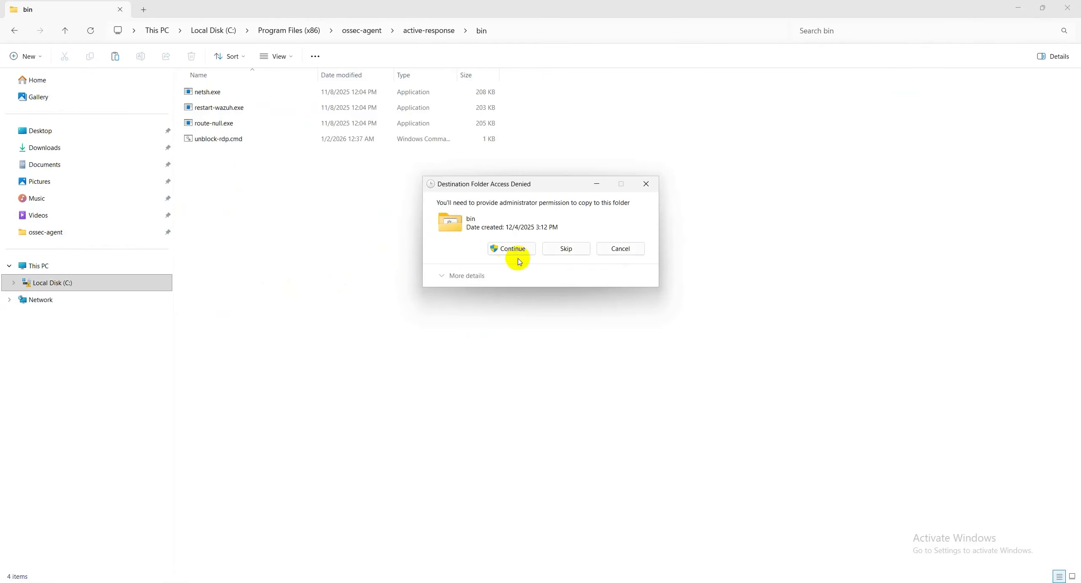
{"action": "left_click", "coordinate": [514, 248]}
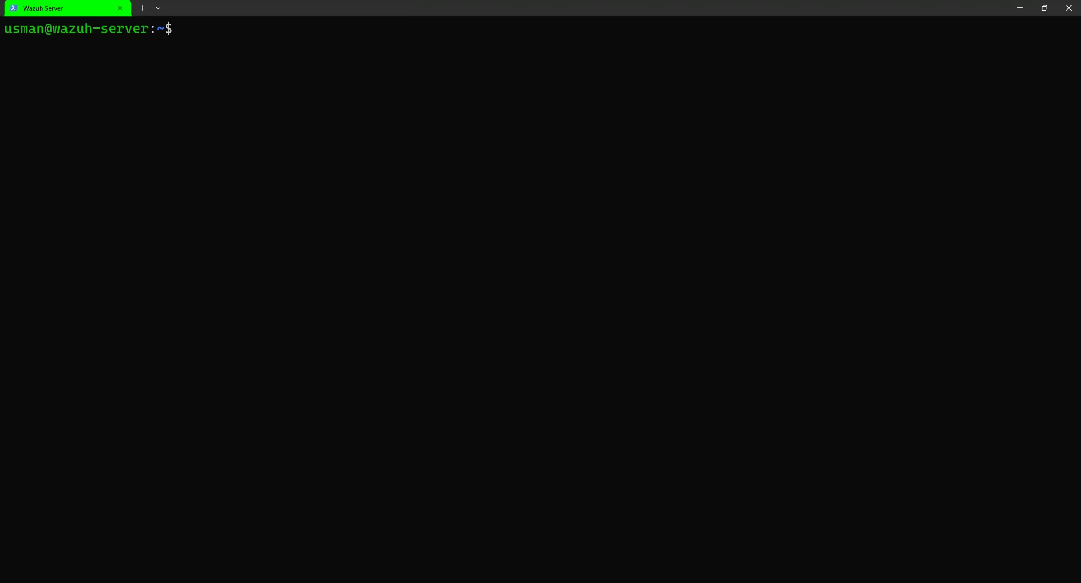
Step: In the Wazuh server terminal, run sudo systemctl restart wazuh-manager and submit the sudo password
{"action": "right_click", "coordinate": [427, 94]}
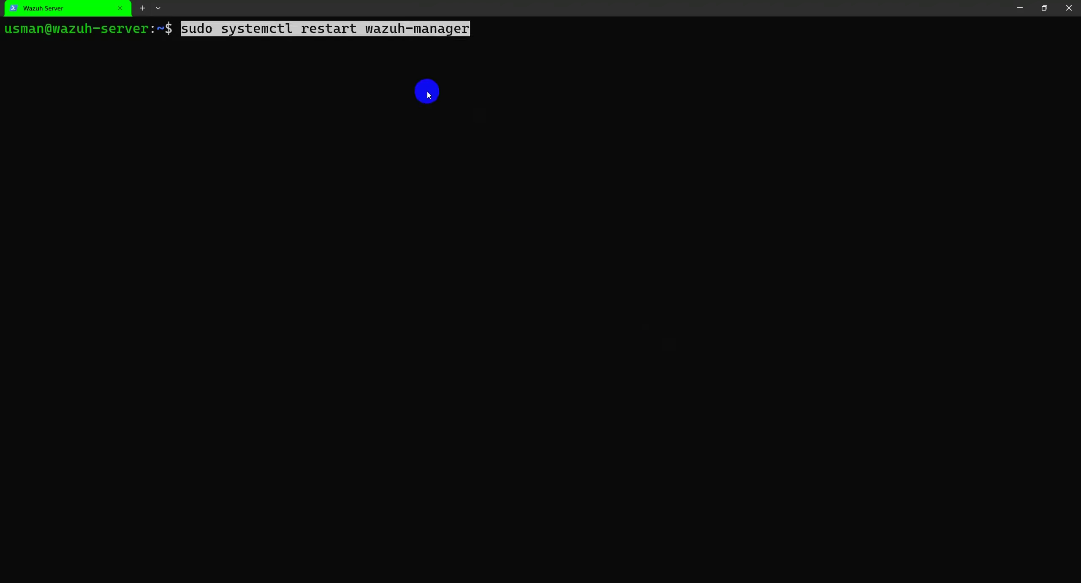
{"action": "key", "text": "Return"}
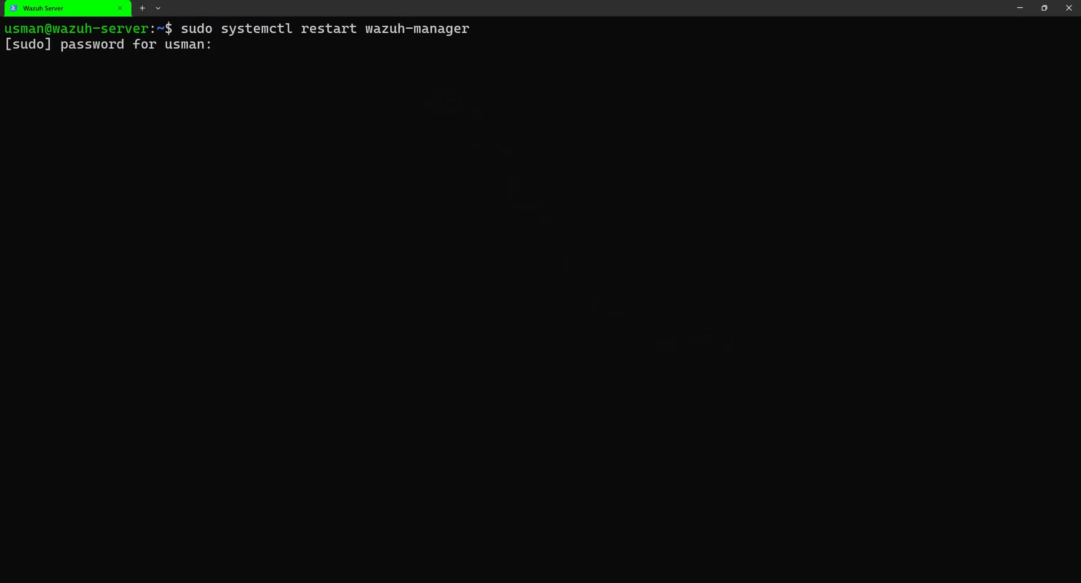
{"action": "key", "text": "Return"}
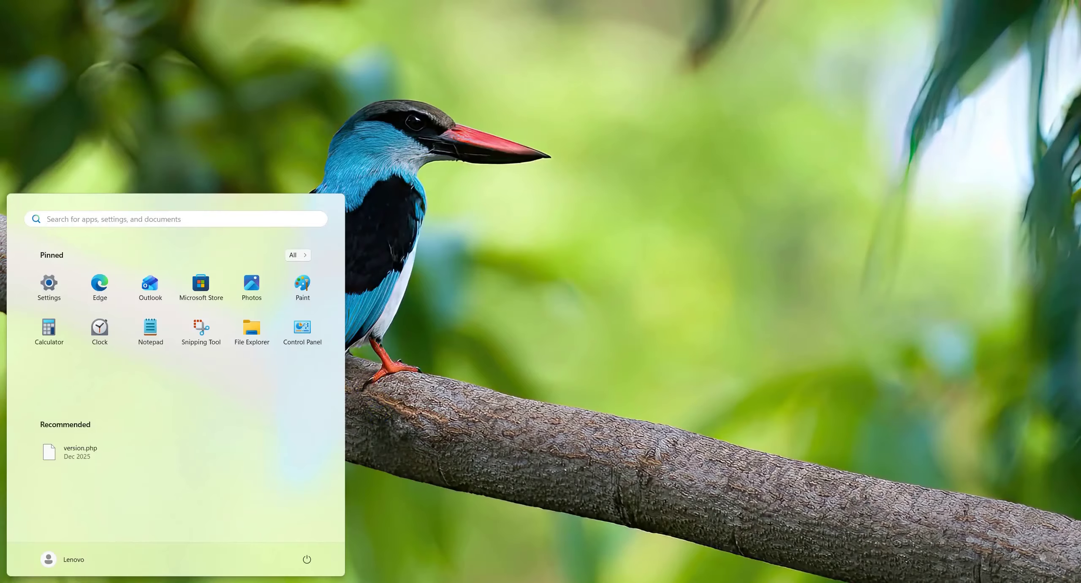
Step: Open Remote Desktop Connection on the attacking PC, and run ipconfig on the Windows agent to copy its IPv4 address
{"action": "type", "text": "remote desktop connection"}
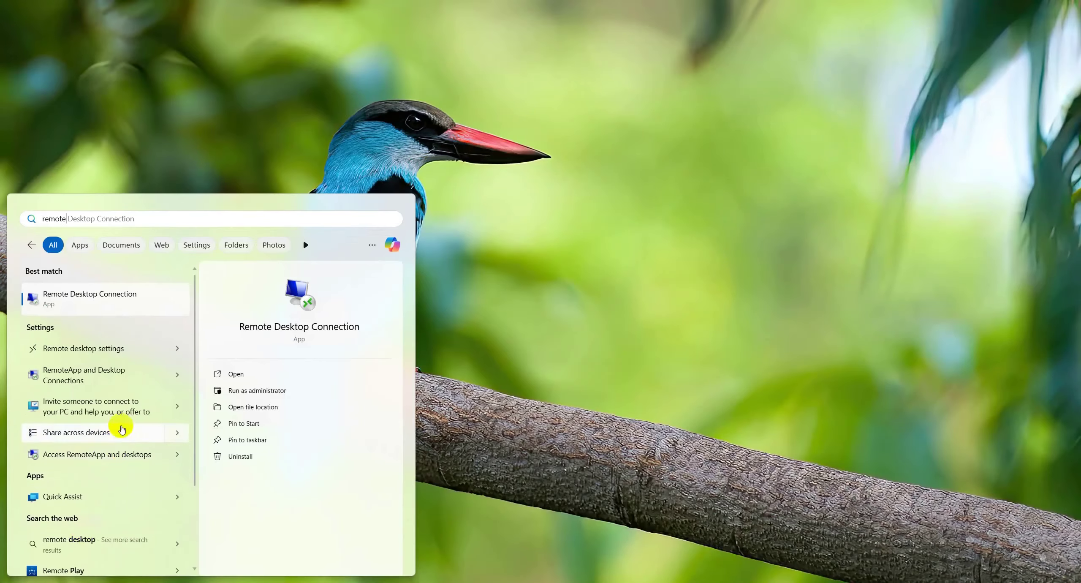
{"action": "left_click", "coordinate": [152, 299]}
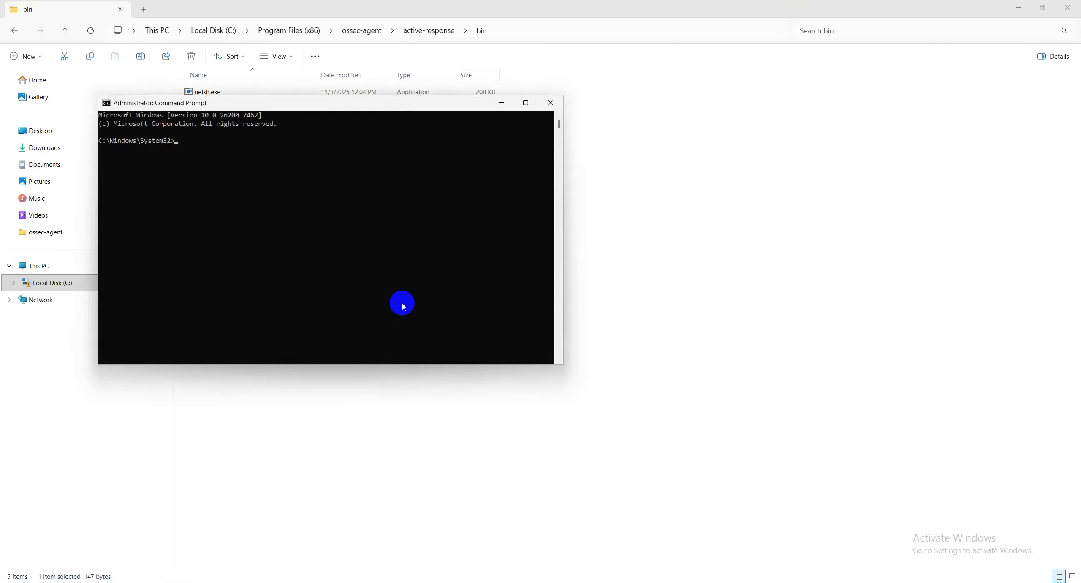
{"action": "scroll", "coordinate": [402, 306], "scroll_direction": "up", "scroll_amount": 2, "text": "ctrl"}
{"action": "type", "text": "ipconfig"}
{"action": "key", "text": "Return"}
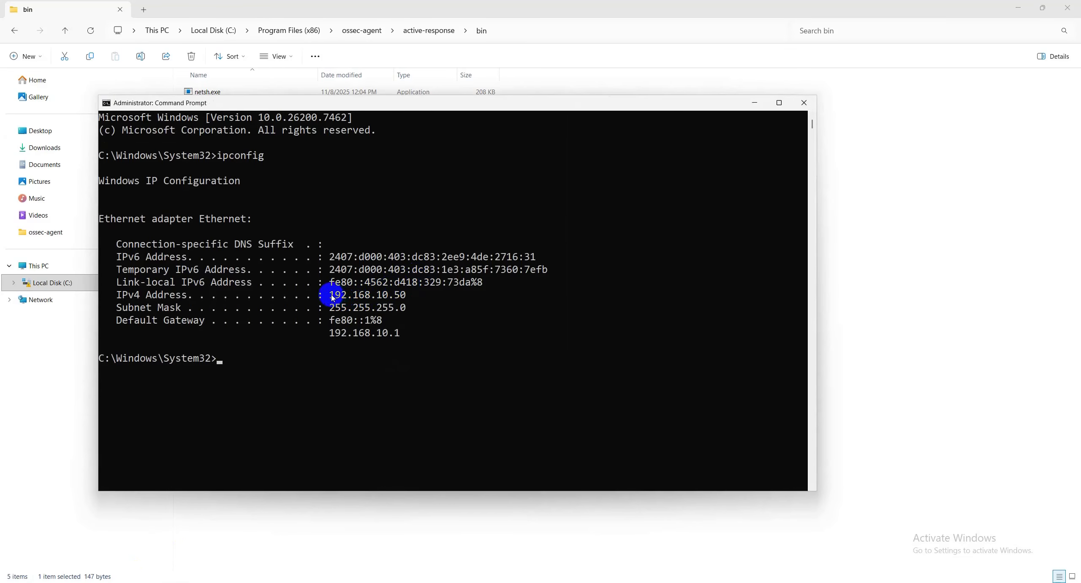
{"action": "left_click_drag", "start_coordinate": [332, 297], "coordinate": [402, 297]}
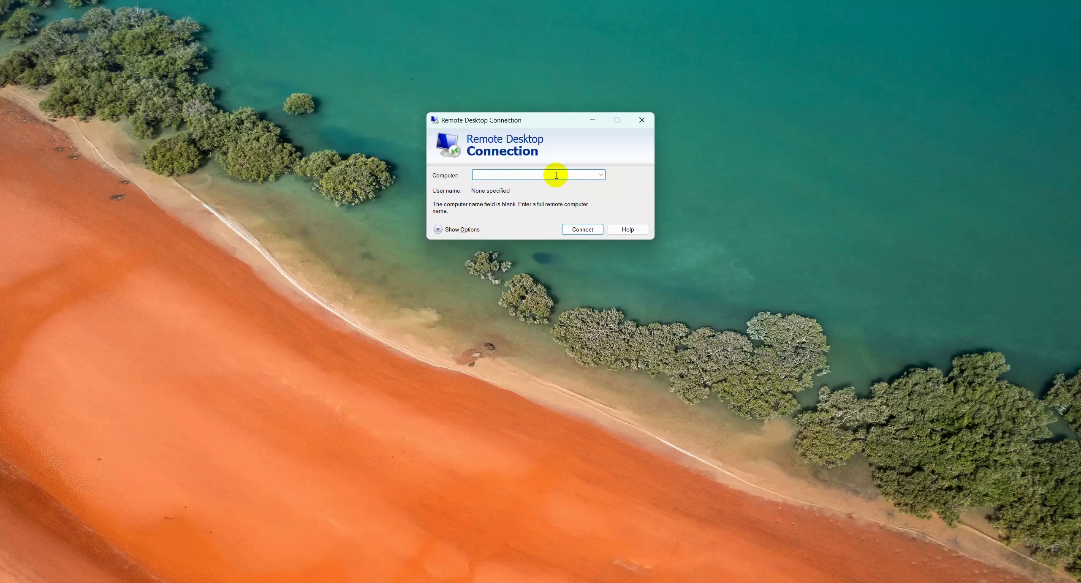
Step: In Remote Desktop Connection, set the computer to 192.168.10.50, enter the account user name and start connecting
{"action": "key", "text": "ctrl+v"}
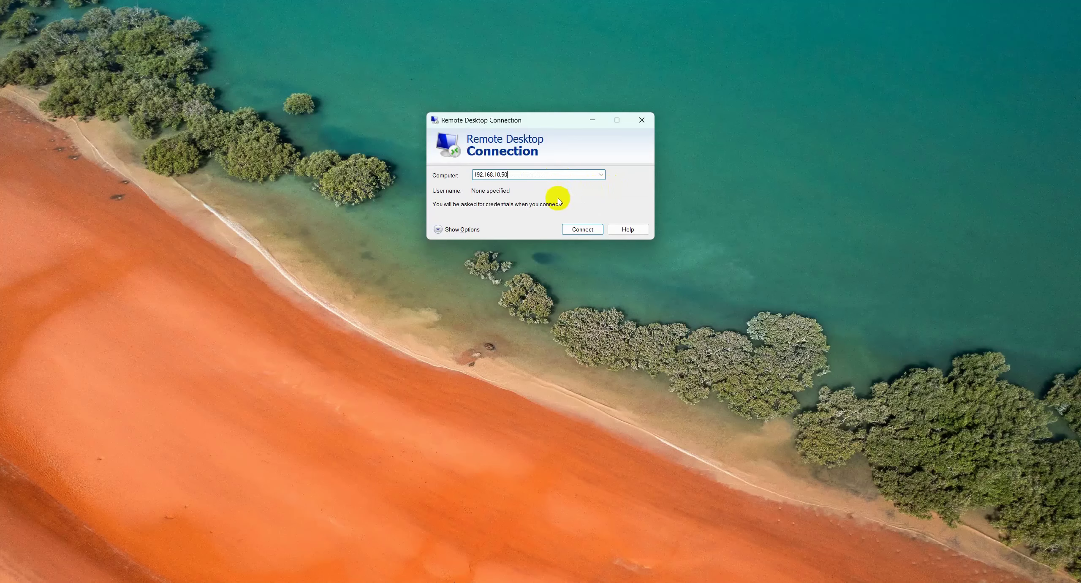
{"action": "left_click", "coordinate": [476, 229]}
{"action": "left_click", "coordinate": [524, 231]}
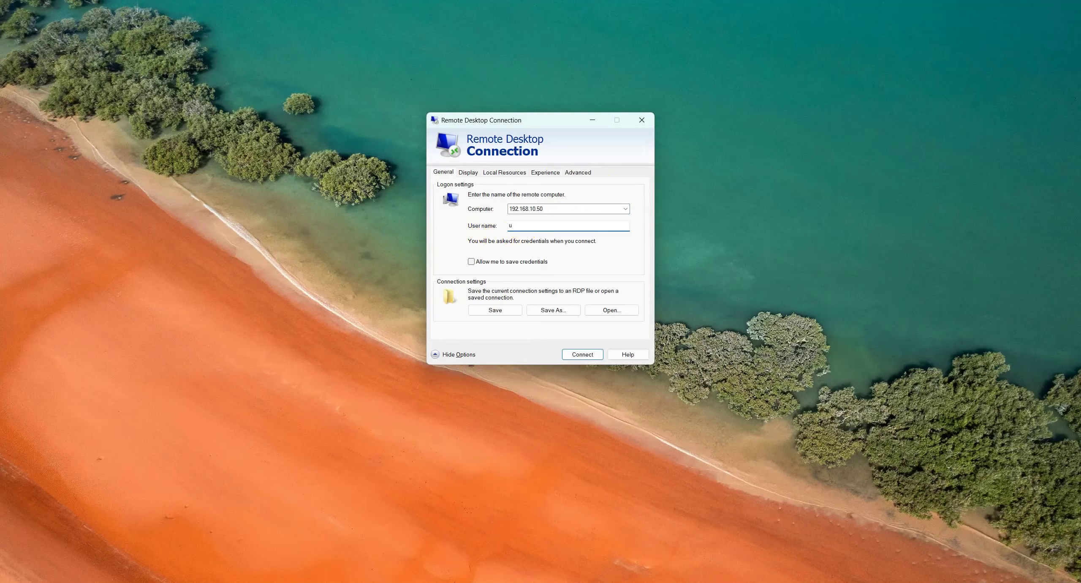
{"action": "left_click", "coordinate": [573, 362]}
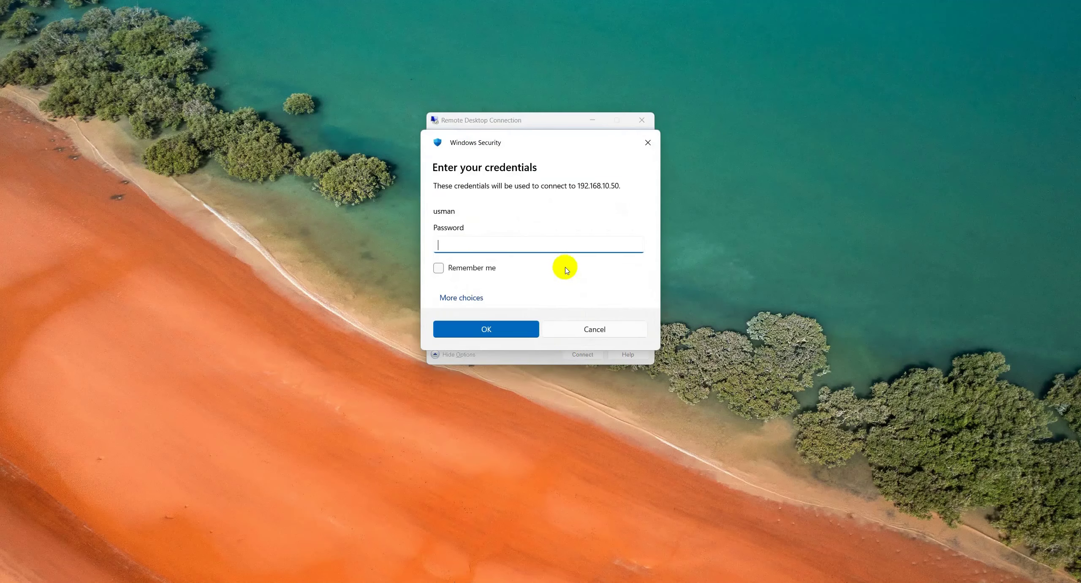
Step: Simulate an RDP brute-force attack by repeatedly submitting incorrect account passwords in the credentials prompt
{"action": "type", "text": "P"}
{"action": "left_click", "coordinate": [522, 328]}
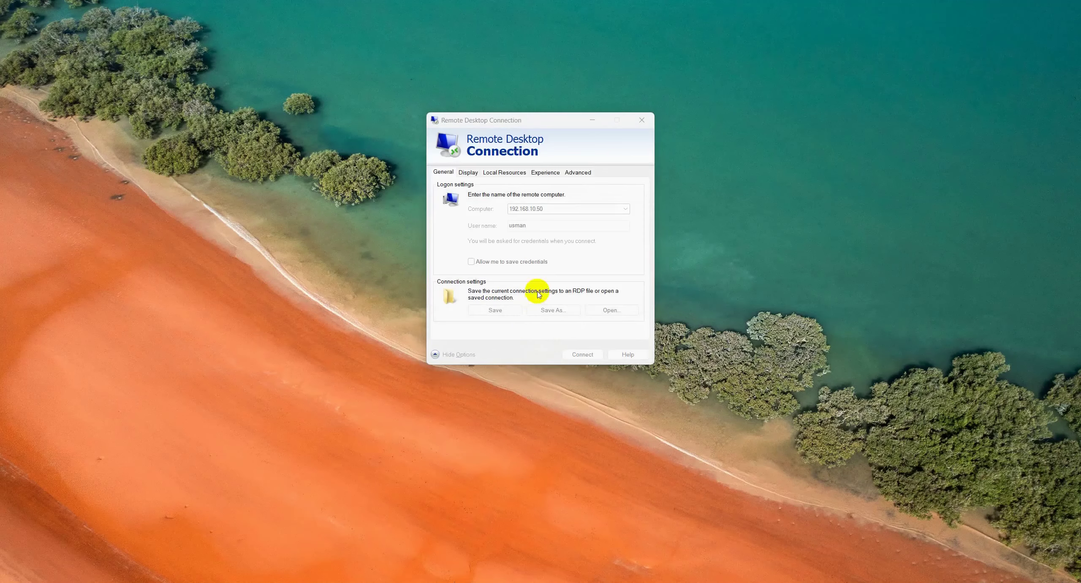
{"action": "left_click", "coordinate": [508, 364]}
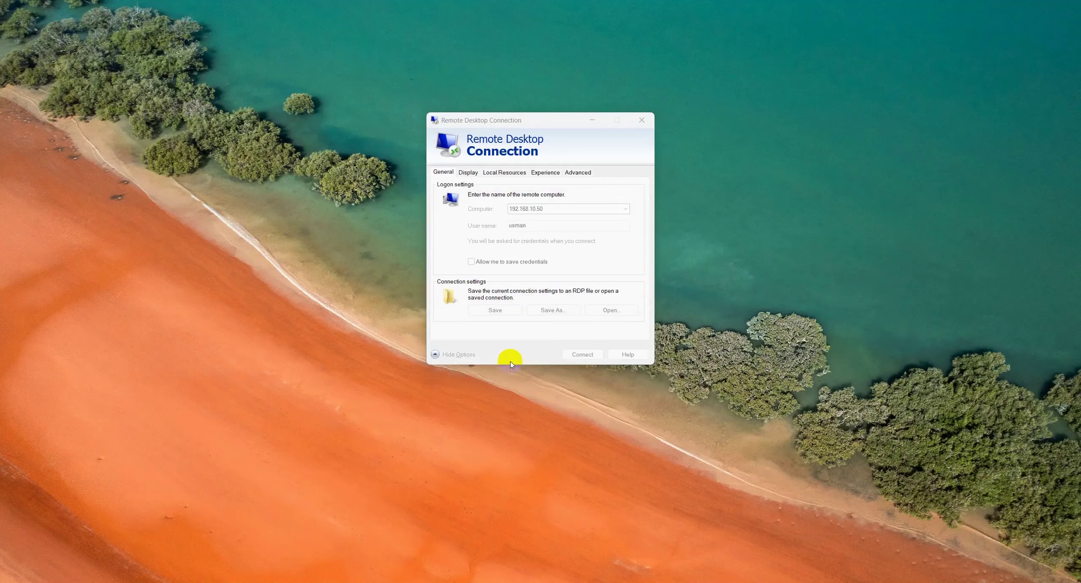
{"action": "left_click", "coordinate": [510, 342]}
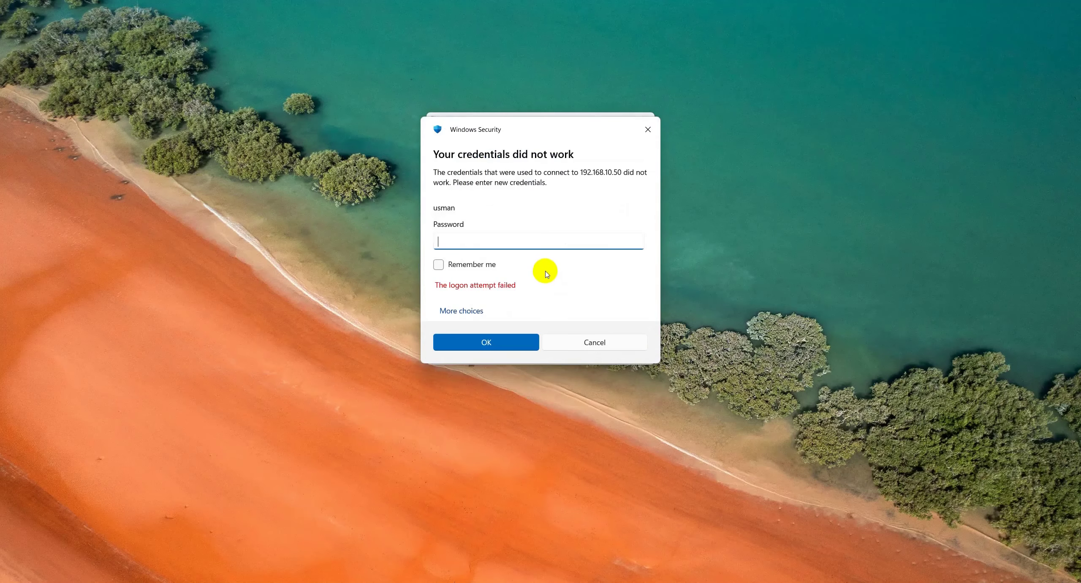
{"action": "type", "text": "••••••••"}
{"action": "left_click", "coordinate": [514, 343]}
{"action": "type", "text": "•"}
{"action": "left_click", "coordinate": [507, 367]}
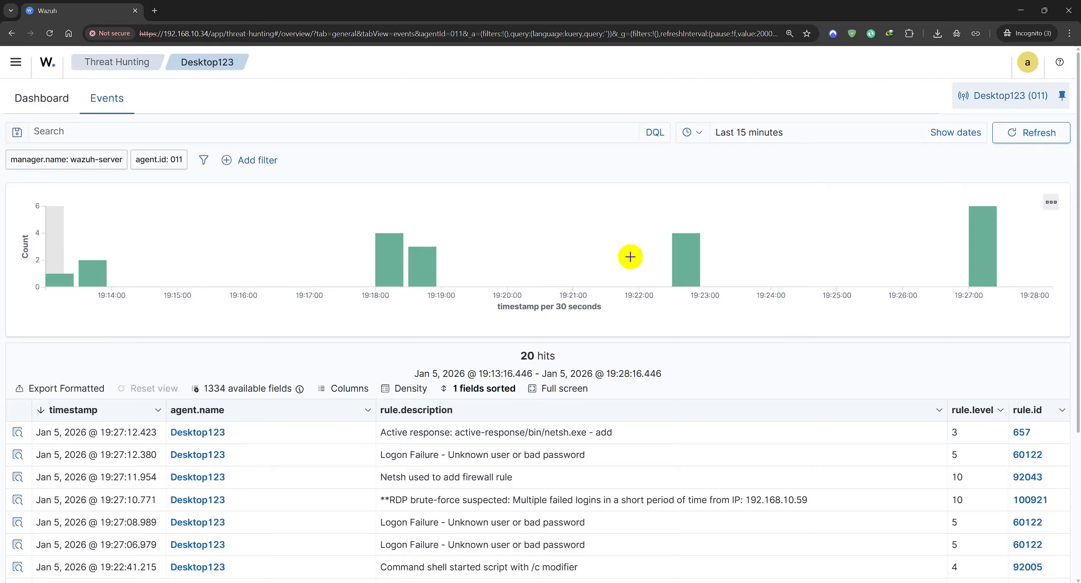
Step: In the Wazuh Threat Hunting events for Desktop123, examine the RDP brute-force alert and its source IP
{"action": "scroll", "coordinate": [627, 253], "scroll_direction": "down", "scroll_amount": 3}
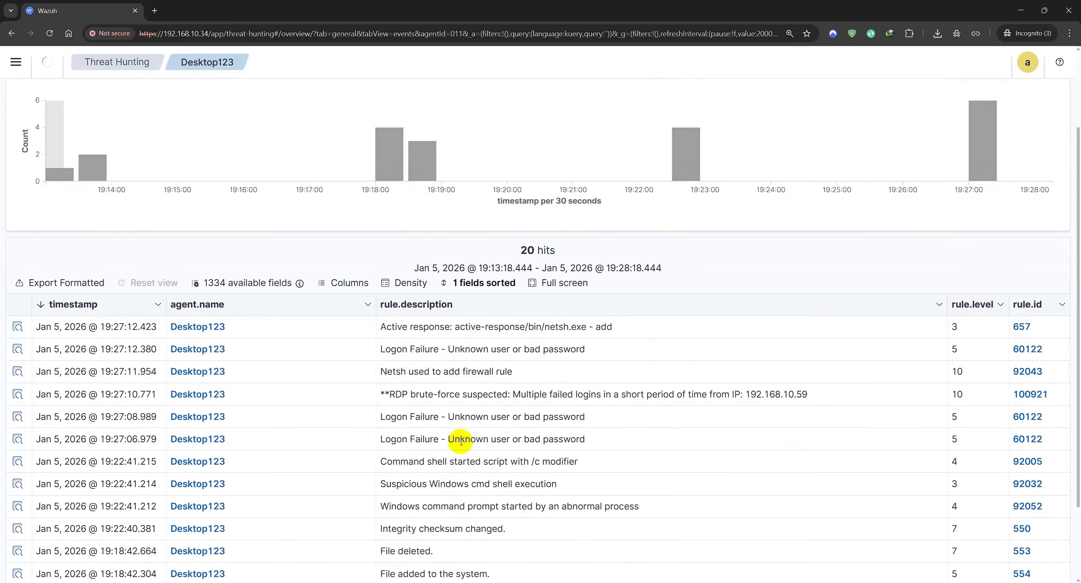
{"action": "left_click_drag", "start_coordinate": [379, 396], "coordinate": [435, 396]}
{"action": "left_click", "coordinate": [458, 397]}
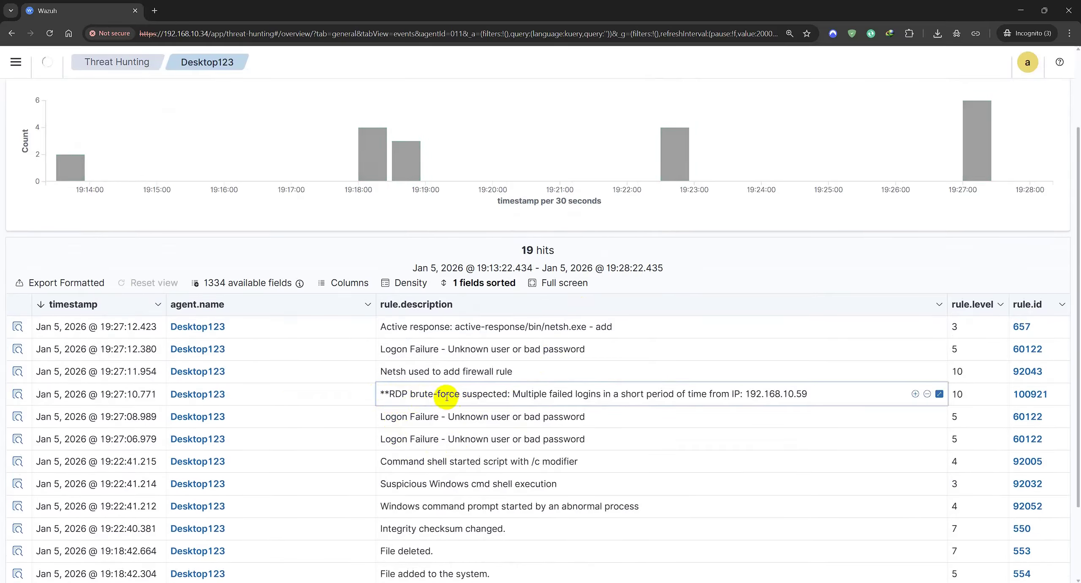
{"action": "triple_click", "coordinate": [811, 396]}
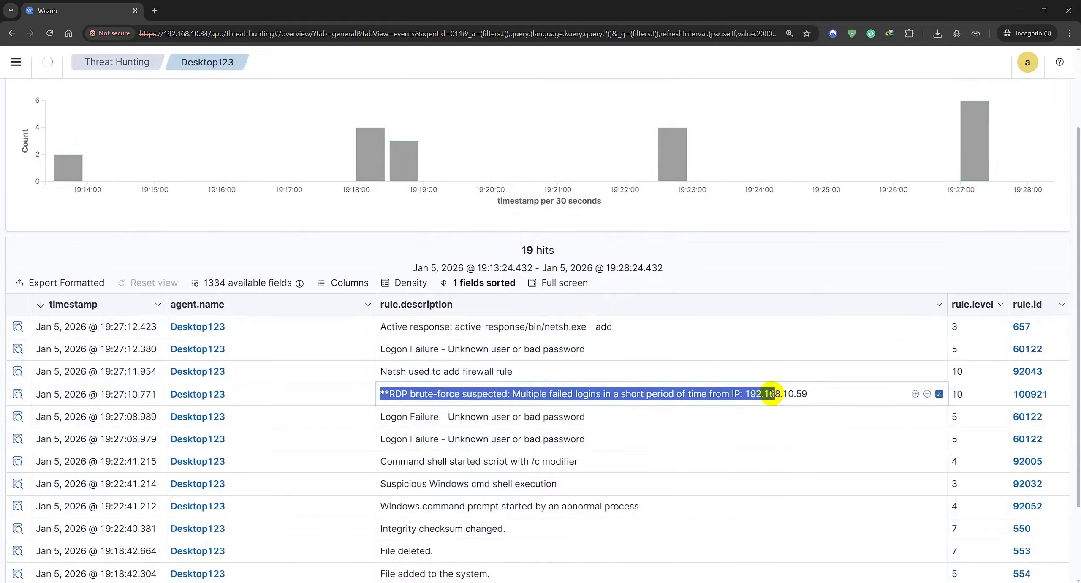
{"action": "left_click", "coordinate": [809, 399]}
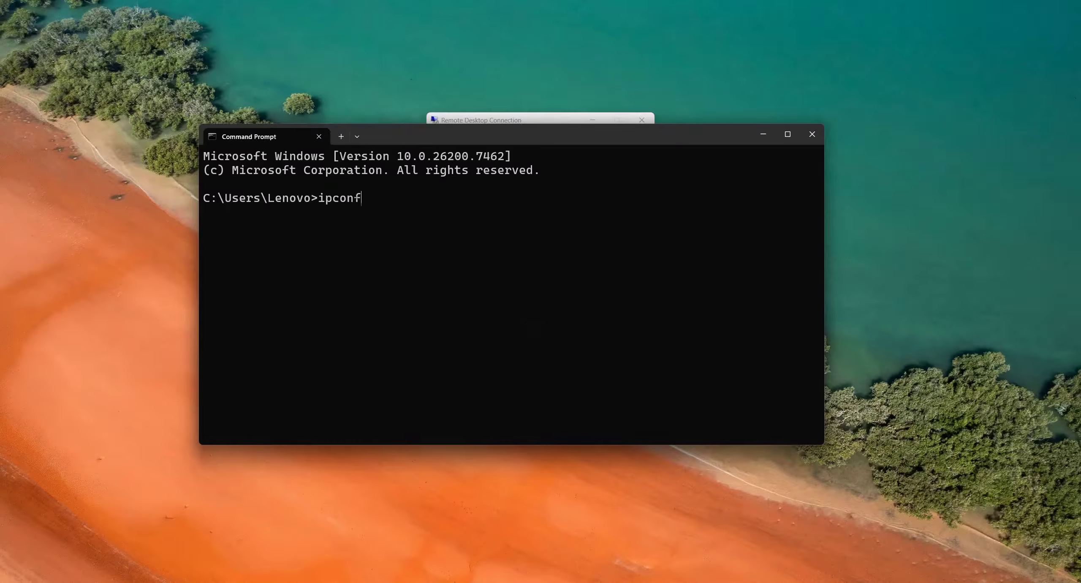
Step: Run ipconfig in Command Prompt on the attacking PC and check its IPv4 address against the alert's source IP
{"action": "type", "text": "fig"}
{"action": "key", "text": "Return"}
{"action": "scroll", "coordinate": [572, 238], "scroll_direction": "up", "scroll_amount": 4}
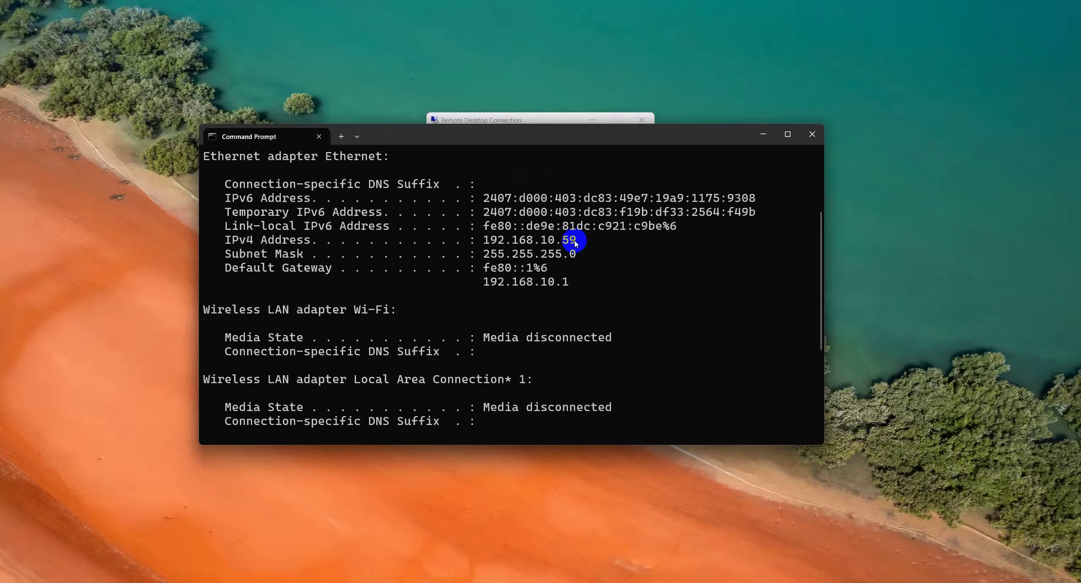
{"action": "left_click_drag", "start_coordinate": [571, 240], "coordinate": [523, 242]}
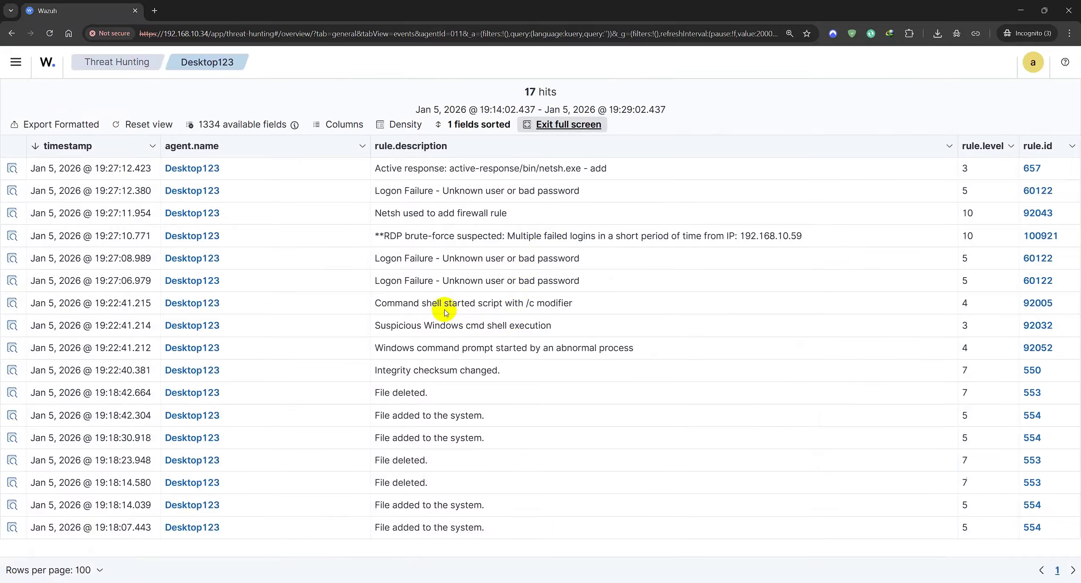
Step: Open the RDP brute-force alert's document details and examine the target domain, target user name, workstation and computer fields
{"action": "left_click", "coordinate": [12, 235]}
{"action": "scroll", "coordinate": [585, 329], "scroll_direction": "down", "scroll_amount": 7}
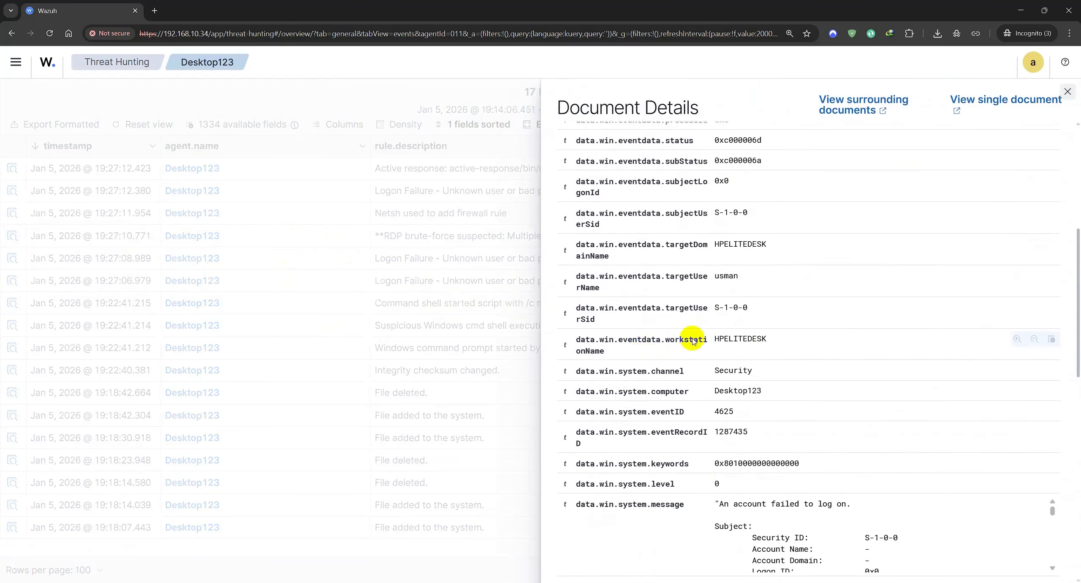
{"action": "double_click", "coordinate": [729, 246]}
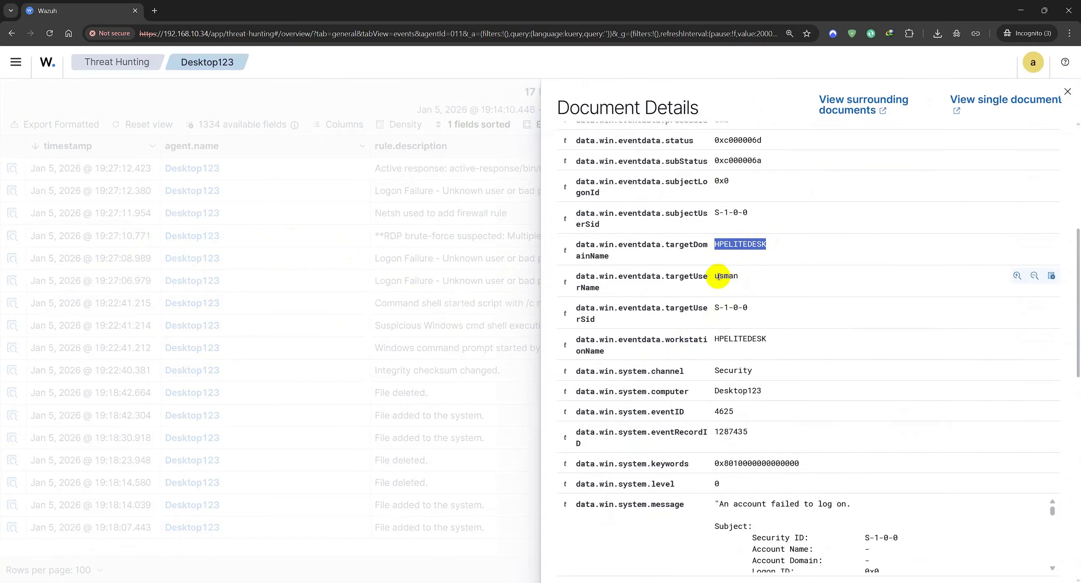
{"action": "left_click_drag", "start_coordinate": [719, 277], "coordinate": [738, 276]}
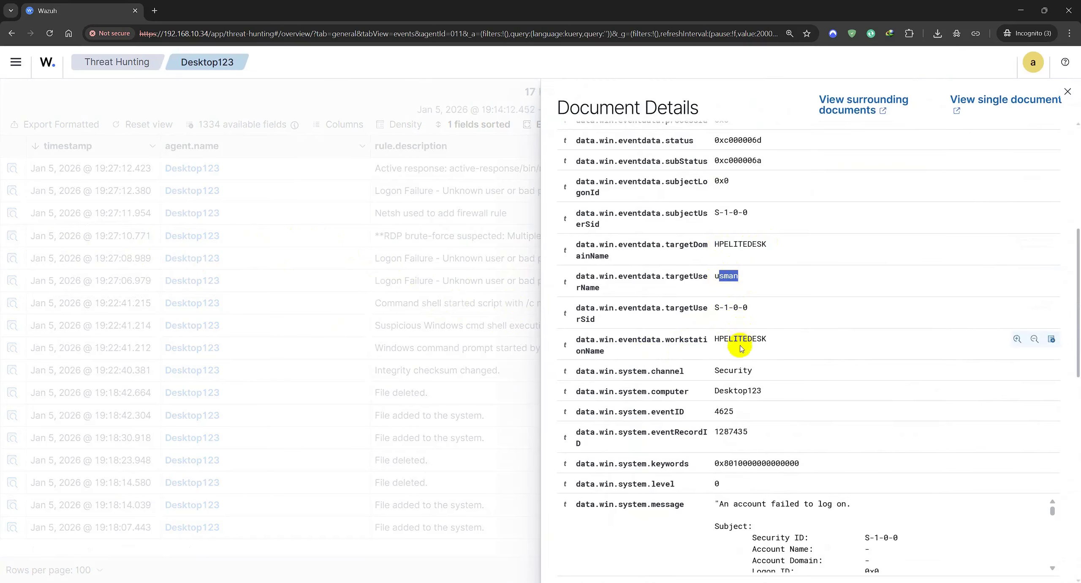
{"action": "left_click_drag", "start_coordinate": [707, 391], "coordinate": [751, 391]}
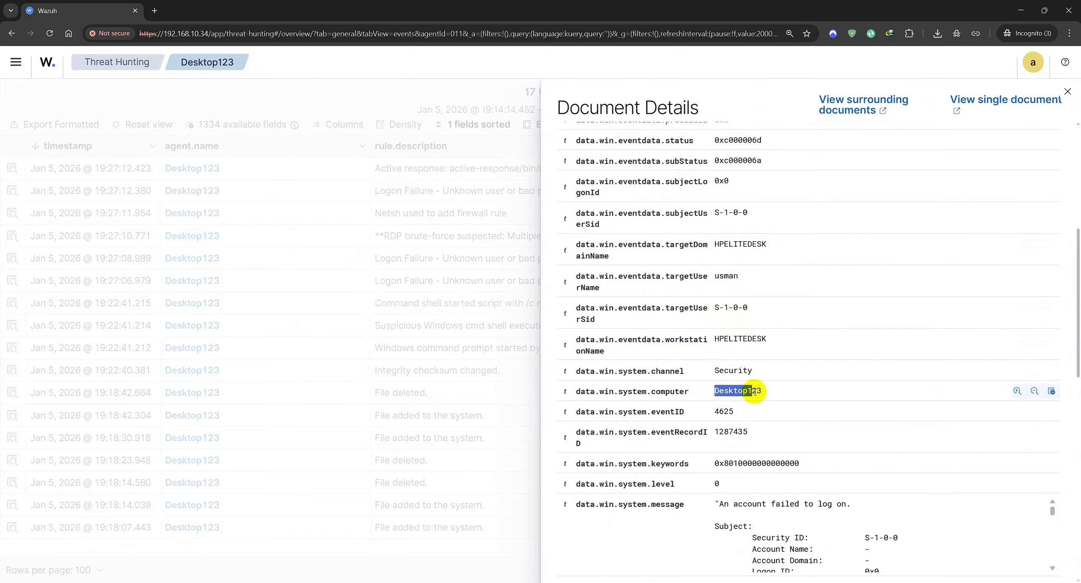
{"action": "scroll", "coordinate": [718, 387], "scroll_direction": "up", "scroll_amount": 7}
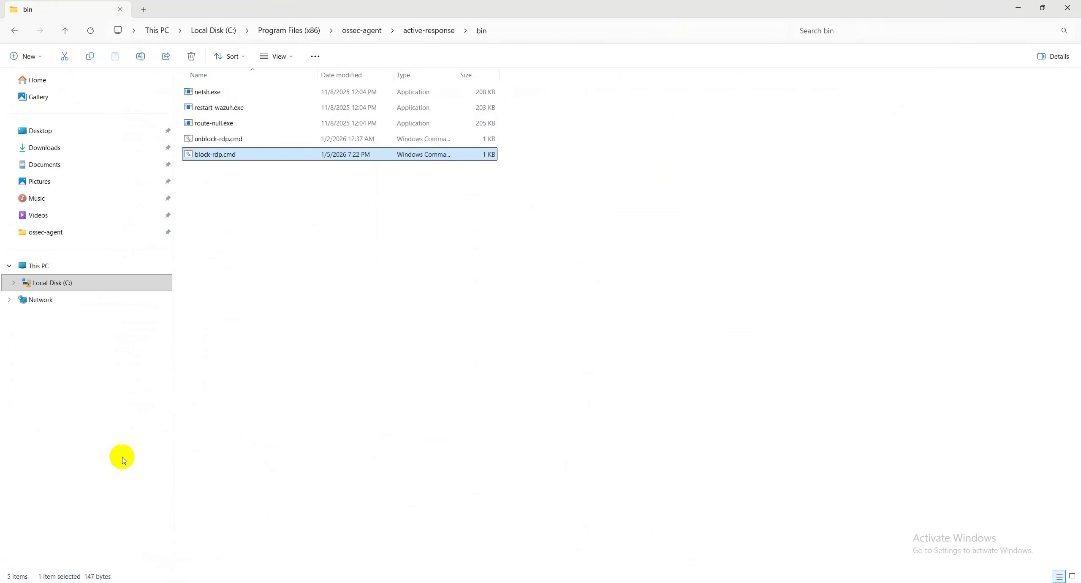
Step: Switch to Windows Defender Firewall with Advanced Security on the Windows agent and display the Inbound Rules in a maximized window
{"action": "key", "text": "super"}
{"action": "type", "text": "firew"}
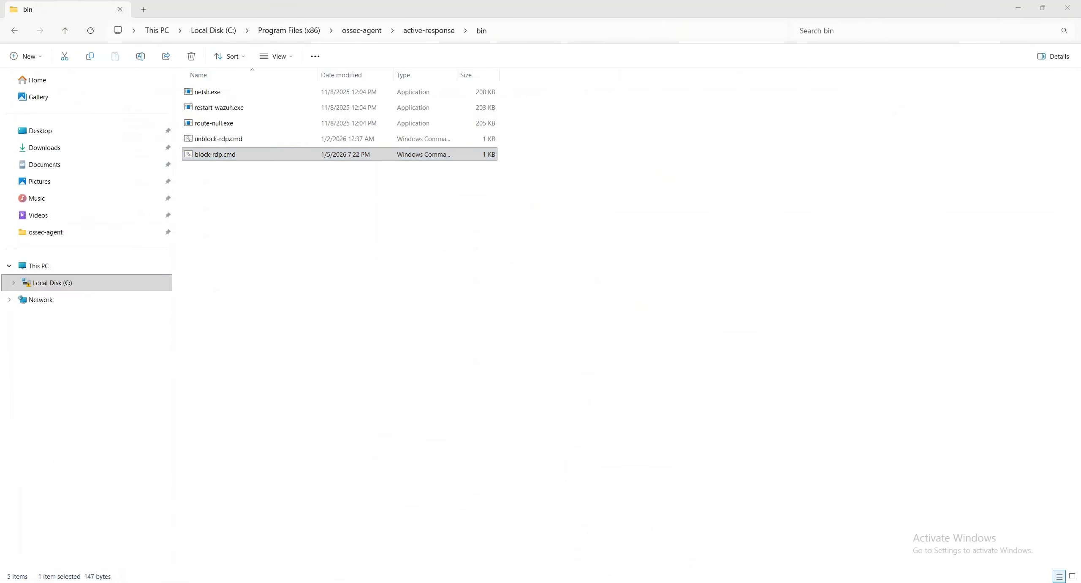
{"action": "type", "text": "all"}
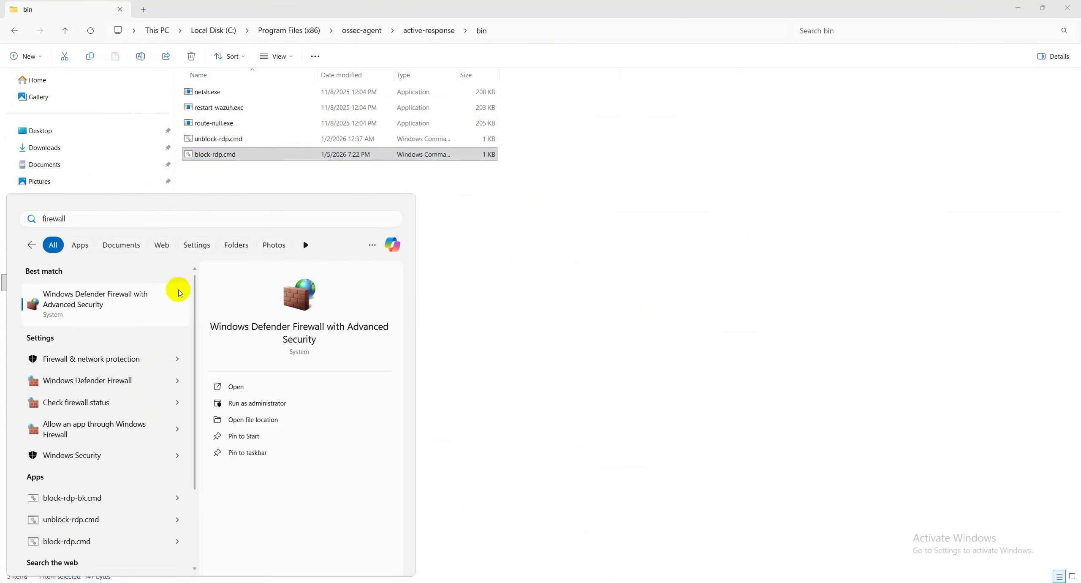
{"action": "left_click", "coordinate": [157, 304]}
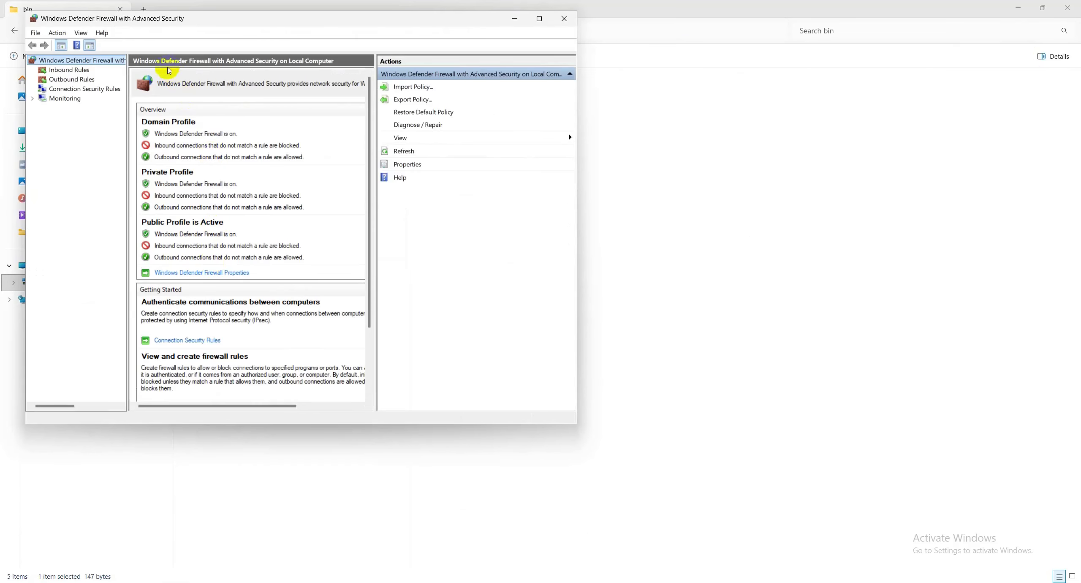
{"action": "left_click", "coordinate": [78, 70]}
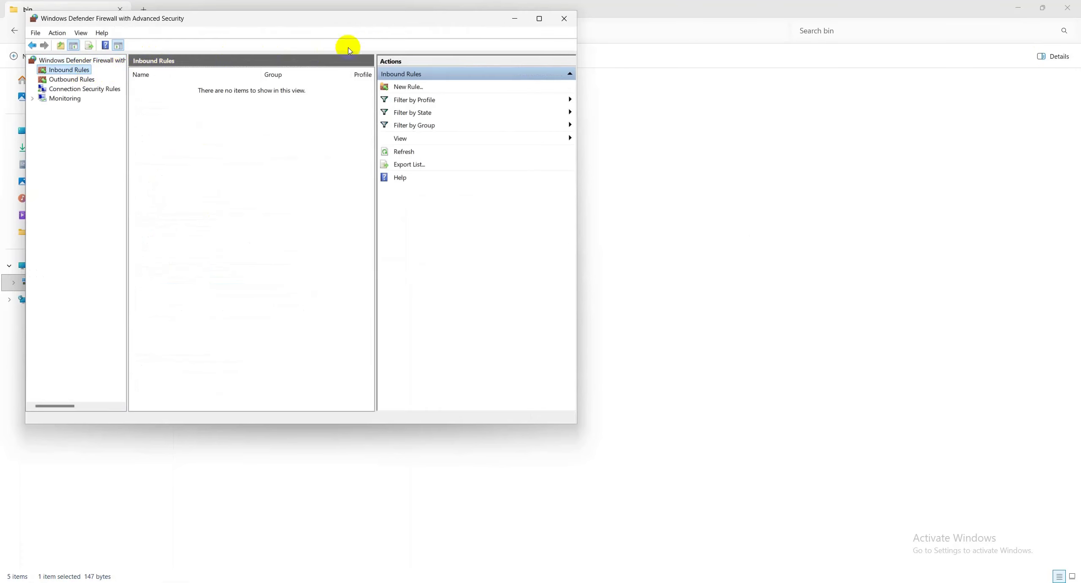
{"action": "left_click", "coordinate": [539, 19]}
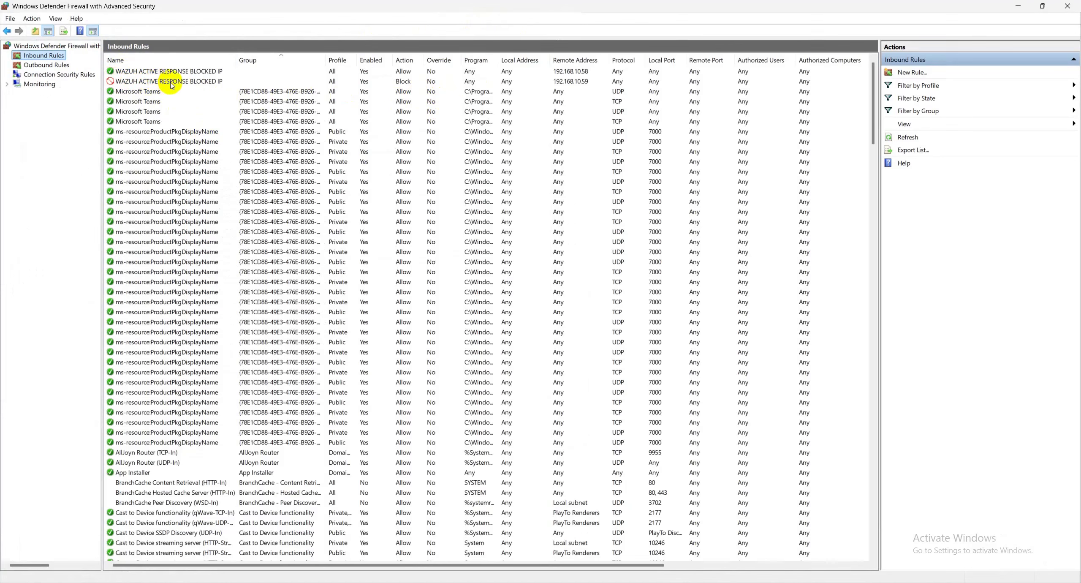
Step: Open the properties of the blocking WAZUH ACTIVE RESPONSE BLOCKED IP inbound rule and check the remote IP address in its scope
{"action": "left_click", "coordinate": [147, 82]}
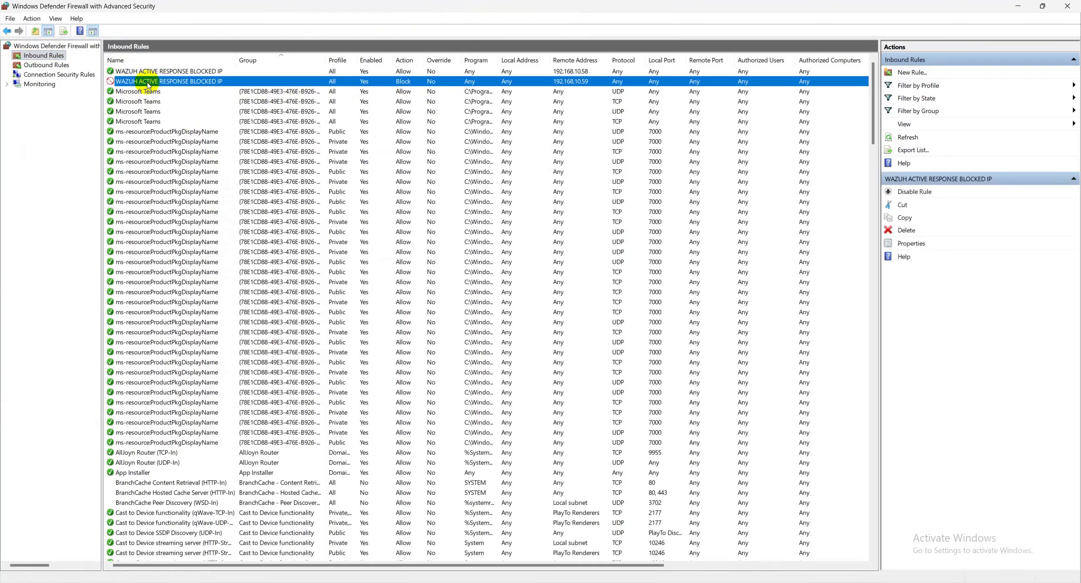
{"action": "right_click", "coordinate": [148, 83]}
{"action": "left_click", "coordinate": [179, 145]}
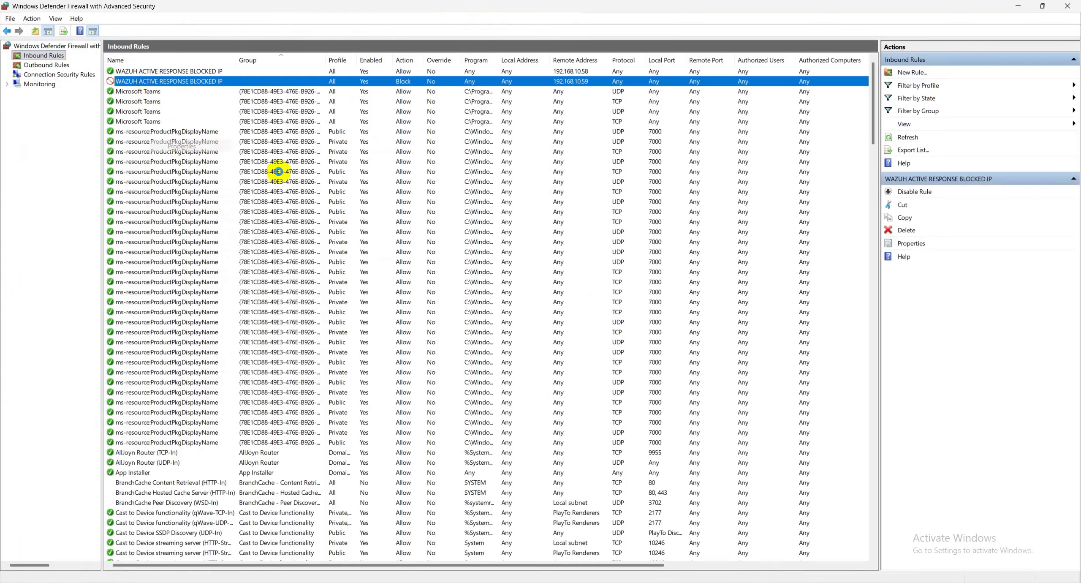
{"action": "left_click", "coordinate": [502, 170]}
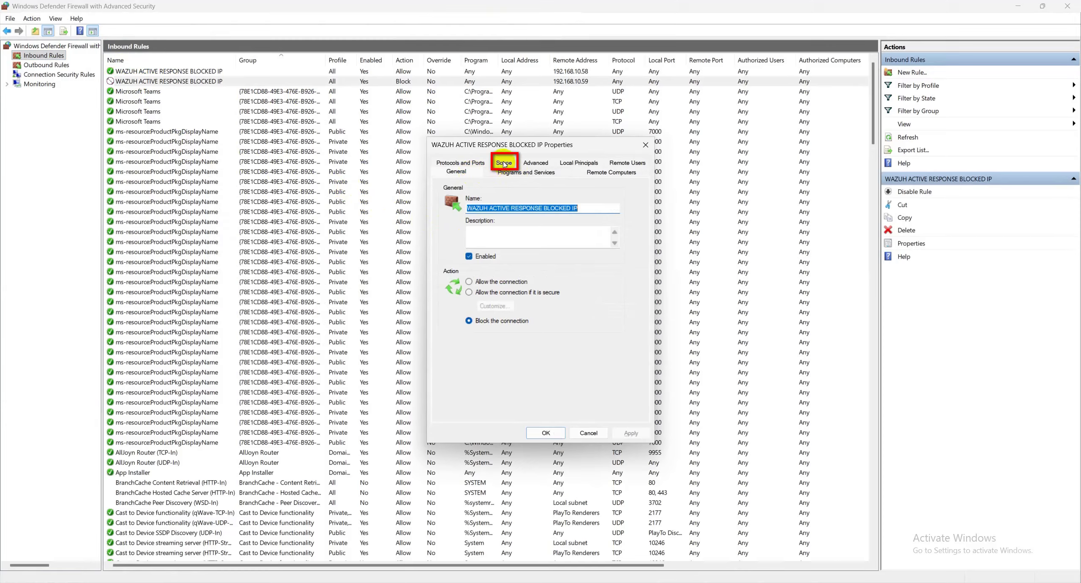
{"action": "left_click", "coordinate": [503, 164]}
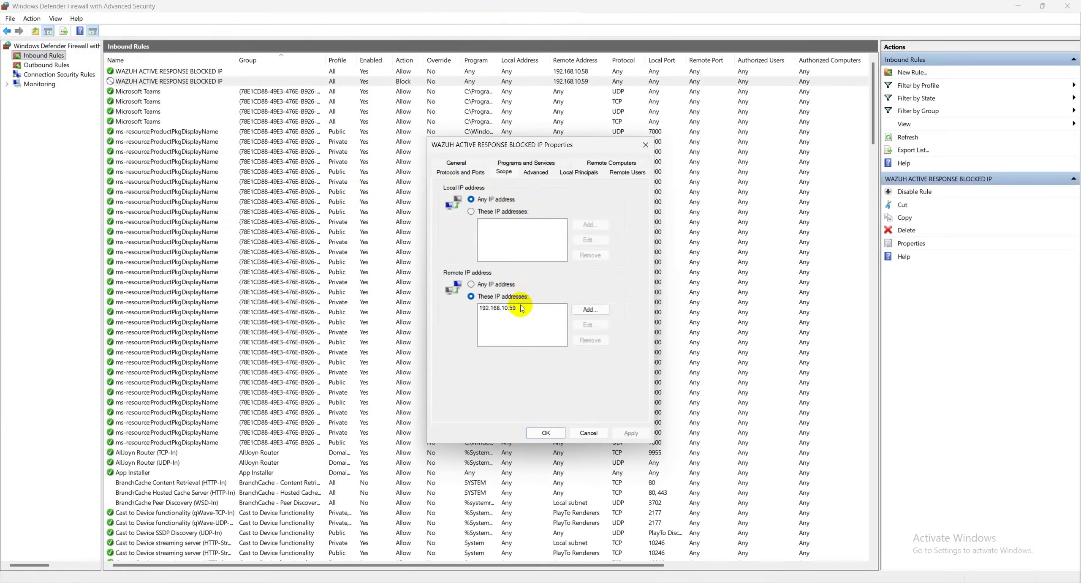